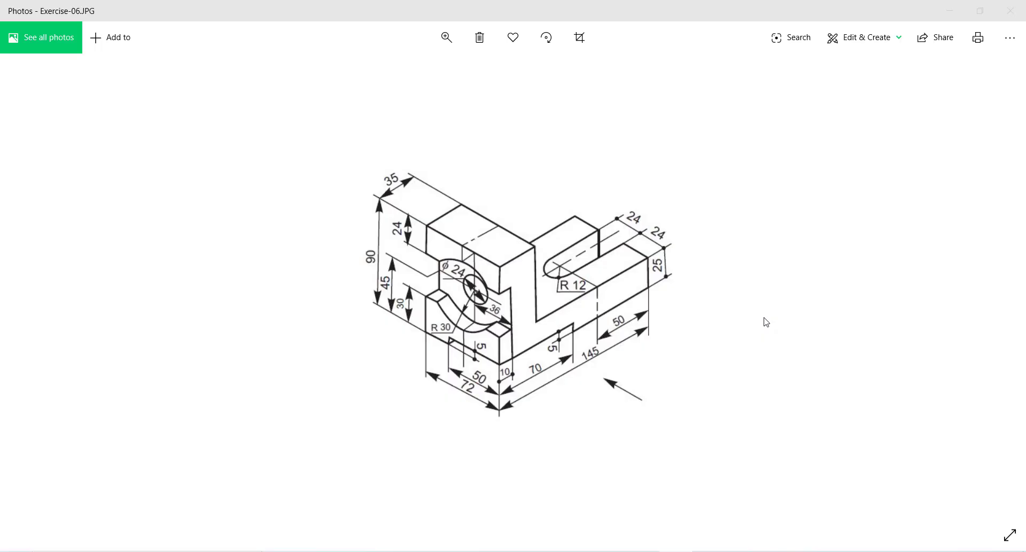
# Start a new 2D sketch on the YZ plane of the empty Part4
pyautogui.scroll(2, 525, 351)
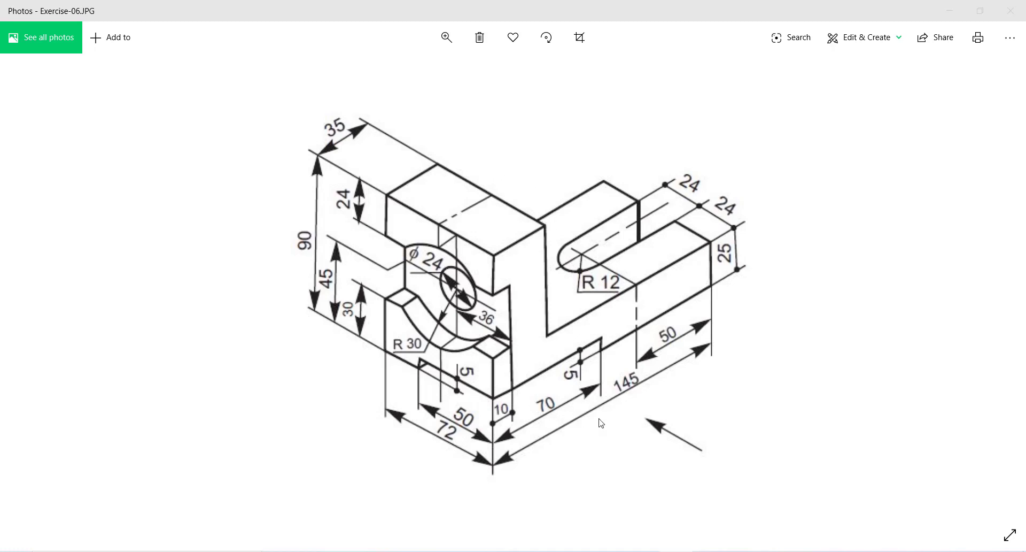
pyautogui.click(623, 549)
pyautogui.click(24, 63)
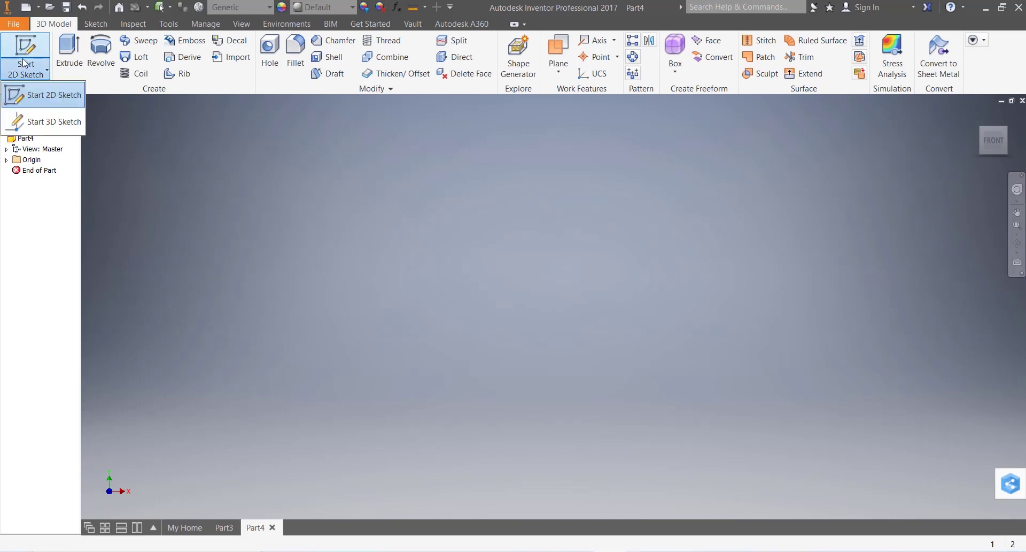
pyautogui.click(46, 96)
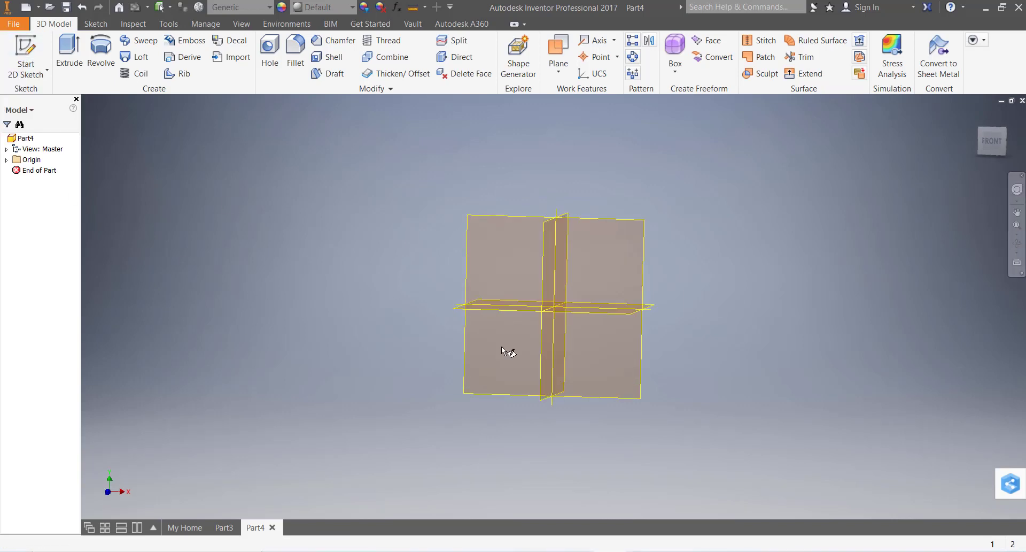
pyautogui.click(475, 220)
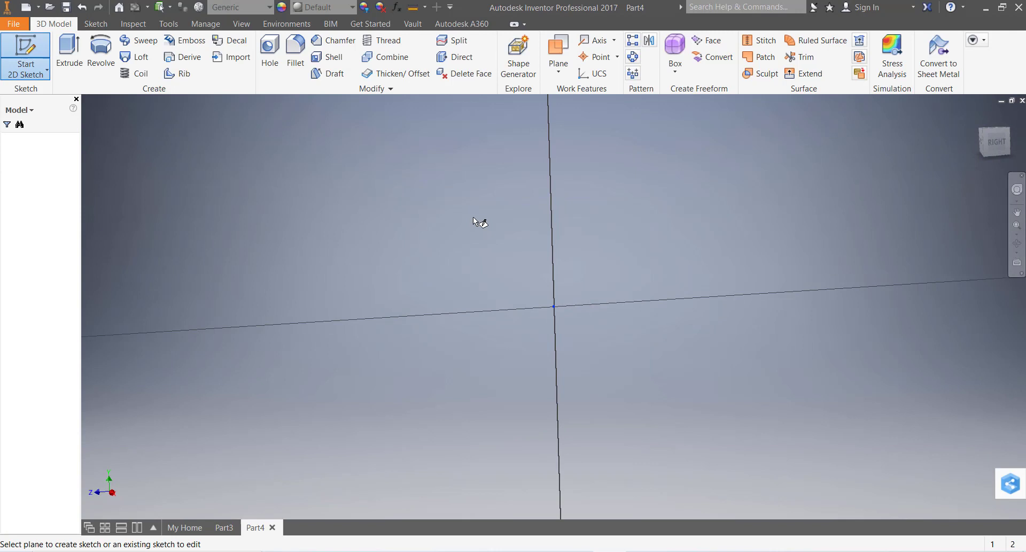
# From the origin, draw the profile's 35 mm top edge and 65 mm vertical edge
pyautogui.click(68, 51)
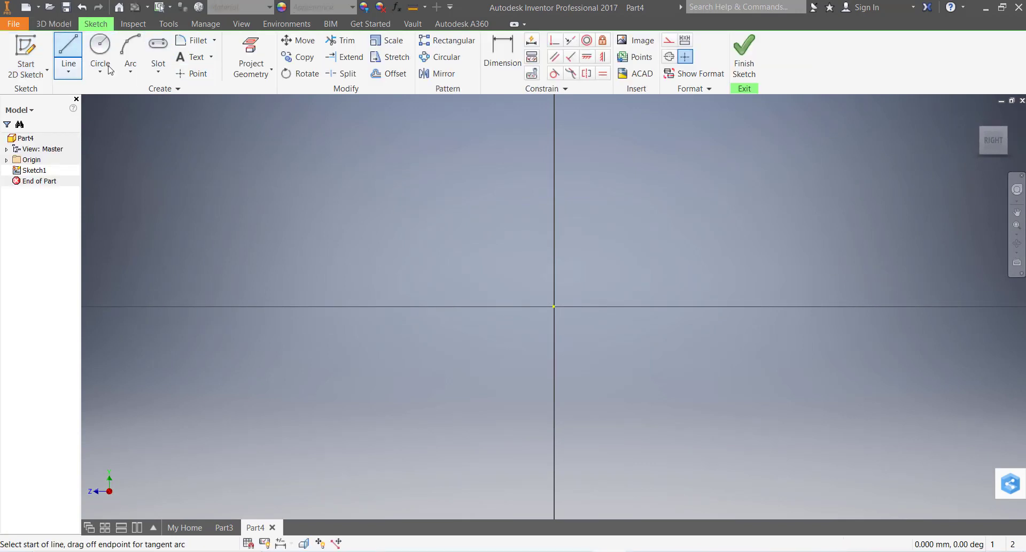
pyautogui.click(554, 306)
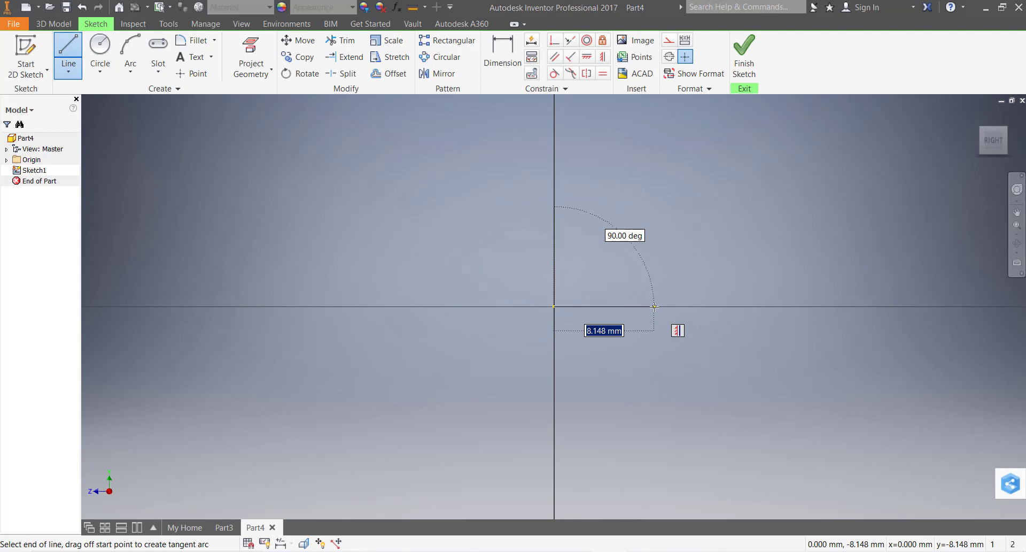
pyautogui.write('35')
pyautogui.press('Return')
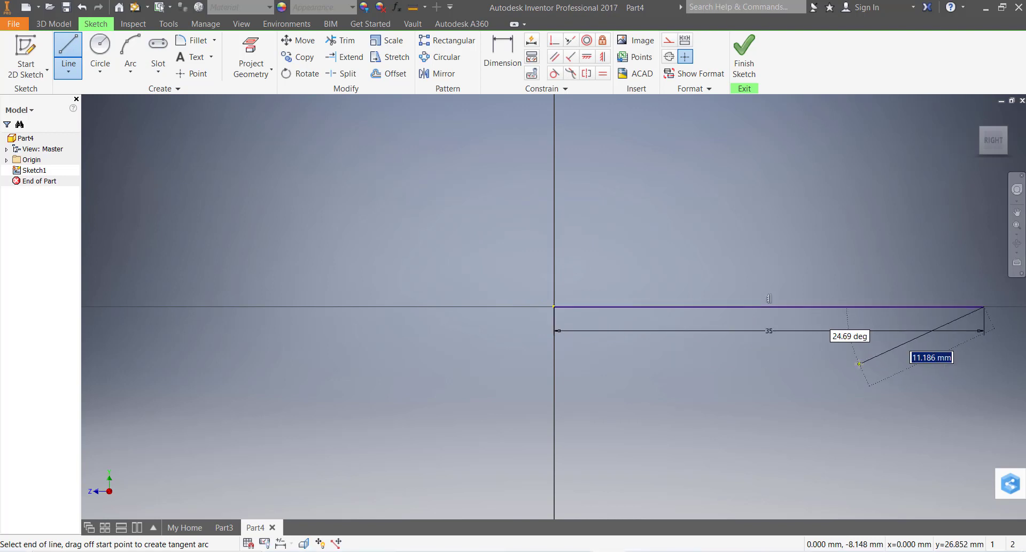
pyautogui.scroll(3, 860, 363)
pyautogui.scroll(-4, 695, 340)
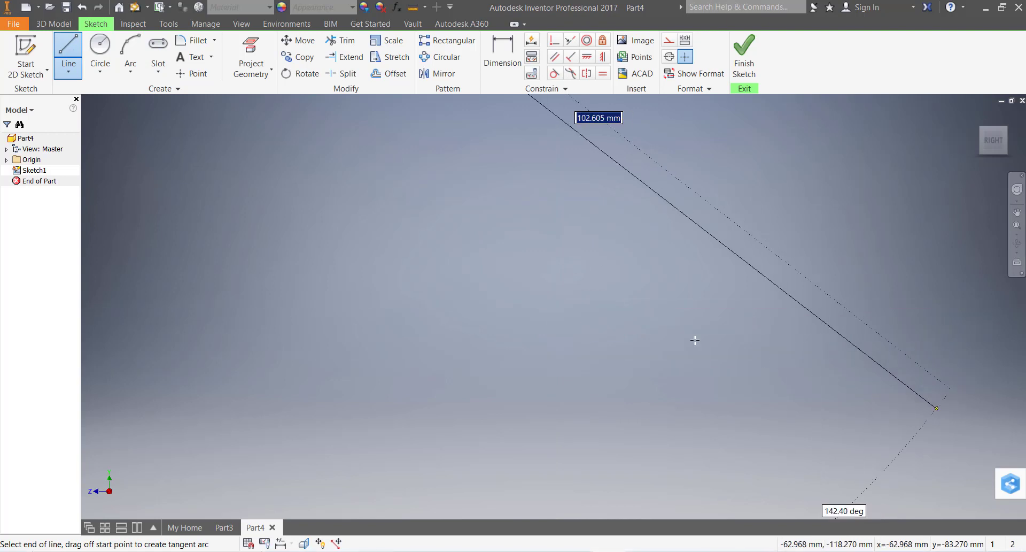
pyautogui.scroll(3, 695, 340)
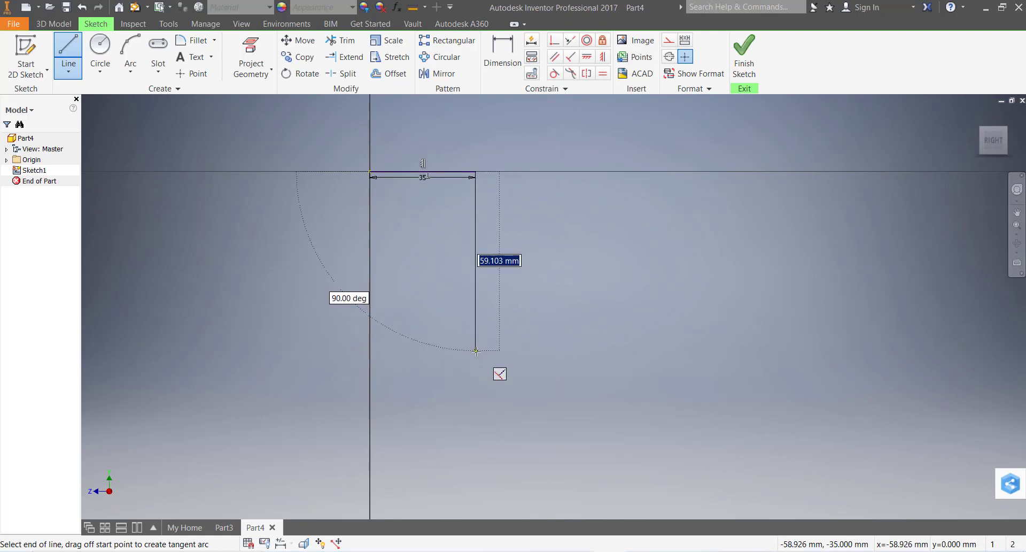
pyautogui.write('65')
pyautogui.press('Tab')
pyautogui.click(476, 353)
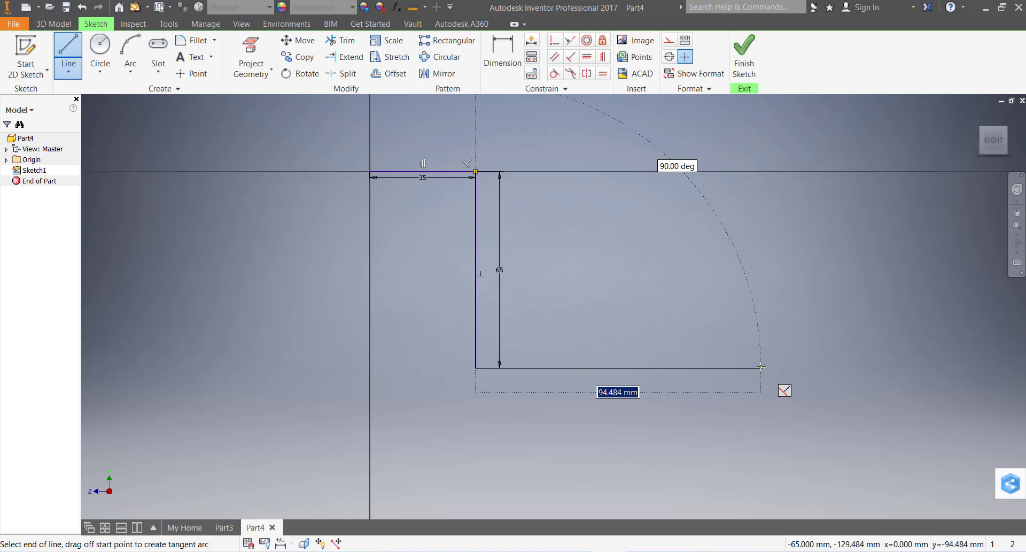
# Add the 110, 25 and 145 mm edges, close the L profile, and finish the sketch
pyautogui.write('11')
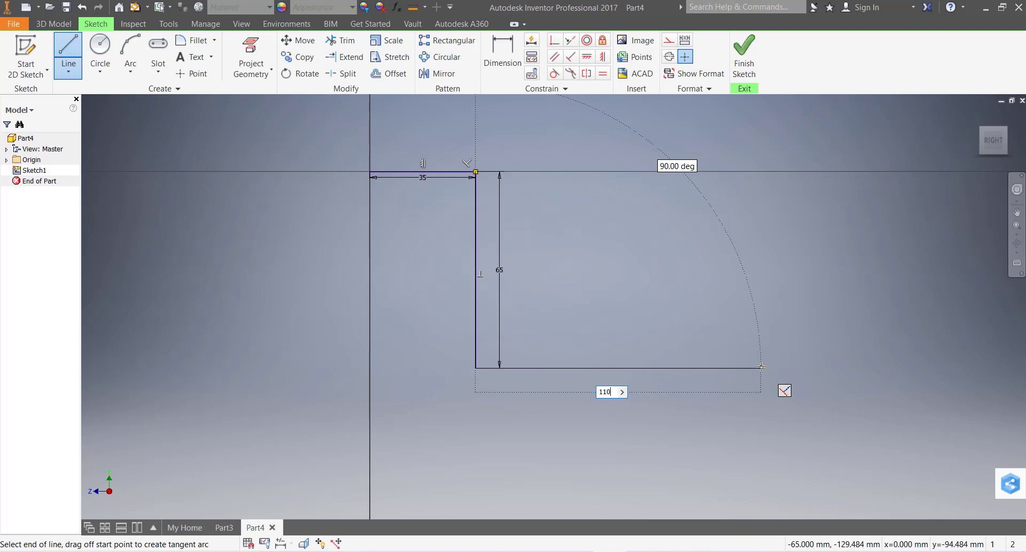
pyautogui.write('0')
pyautogui.press('Return')
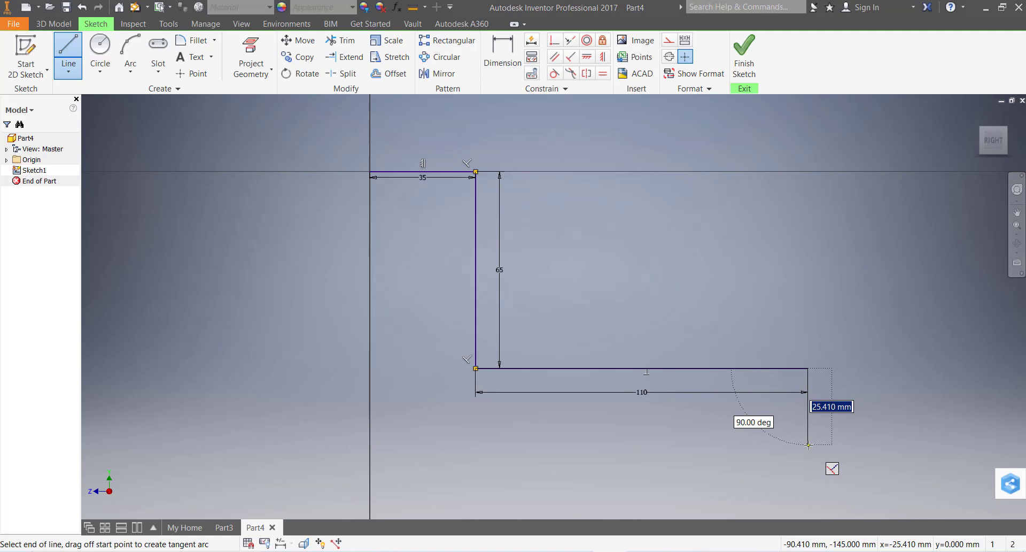
pyautogui.write('25')
pyautogui.press('Return')
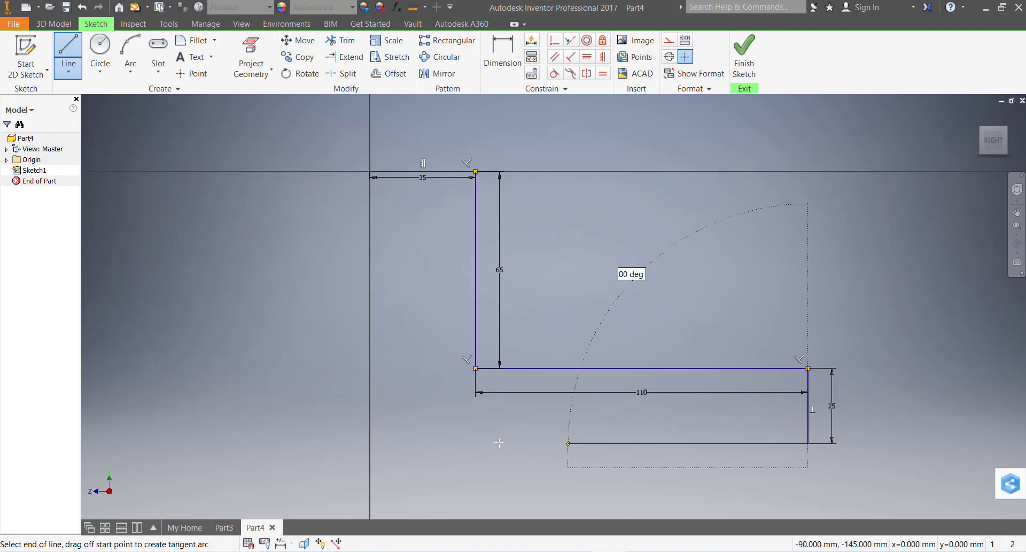
pyautogui.click(370, 443)
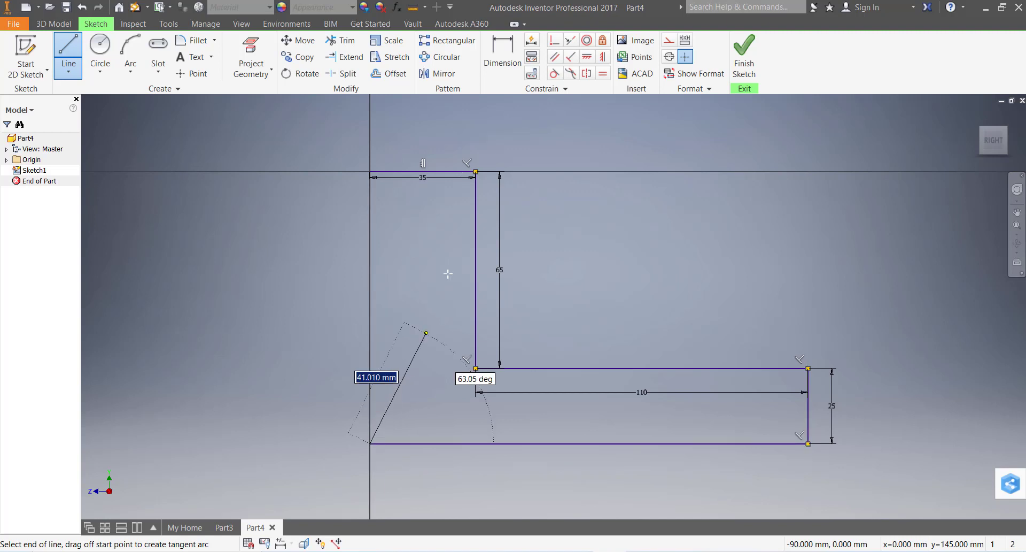
pyautogui.click(370, 171)
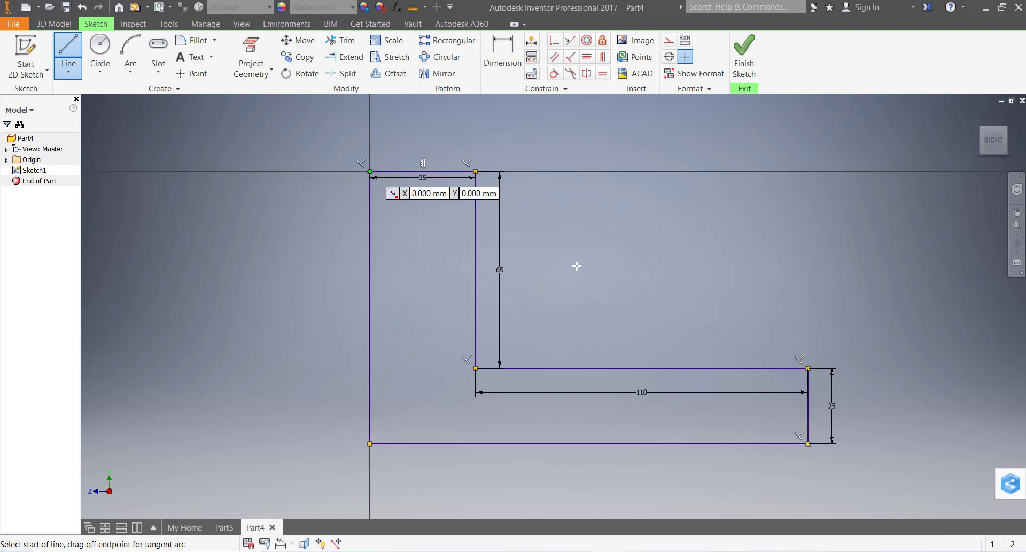
pyautogui.click(743, 72)
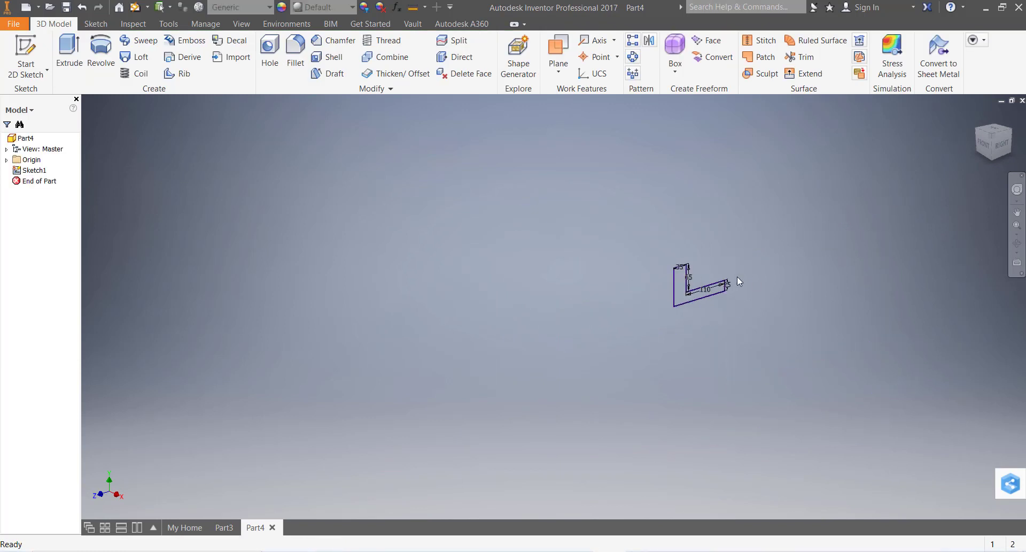
# Extrude the L-shaped Sketch1 profile 30 mm into a solid block
pyautogui.scroll(5, 737, 277)
pyautogui.scroll(-2, 614, 364)
pyautogui.click(69, 51)
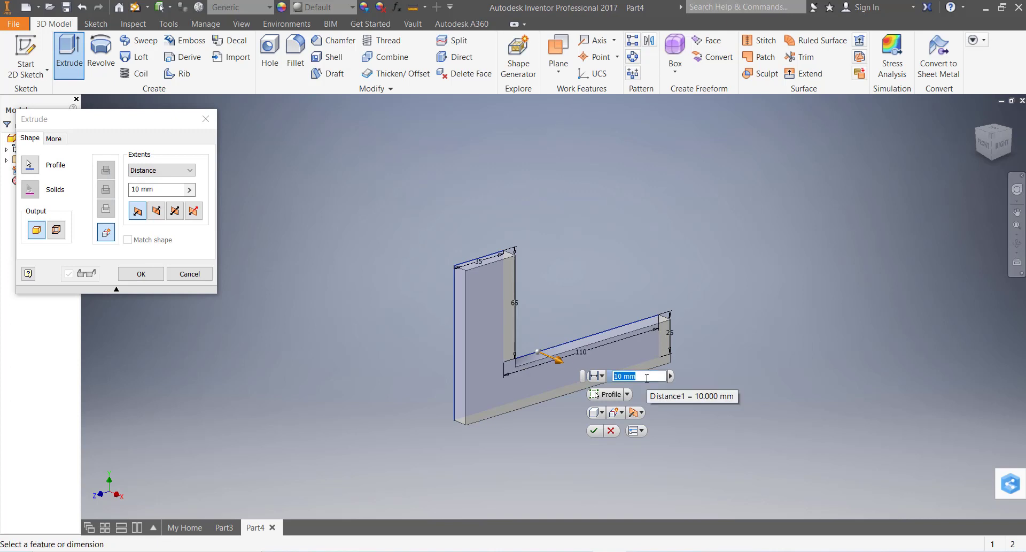
pyautogui.write('30')
pyautogui.press('Return')
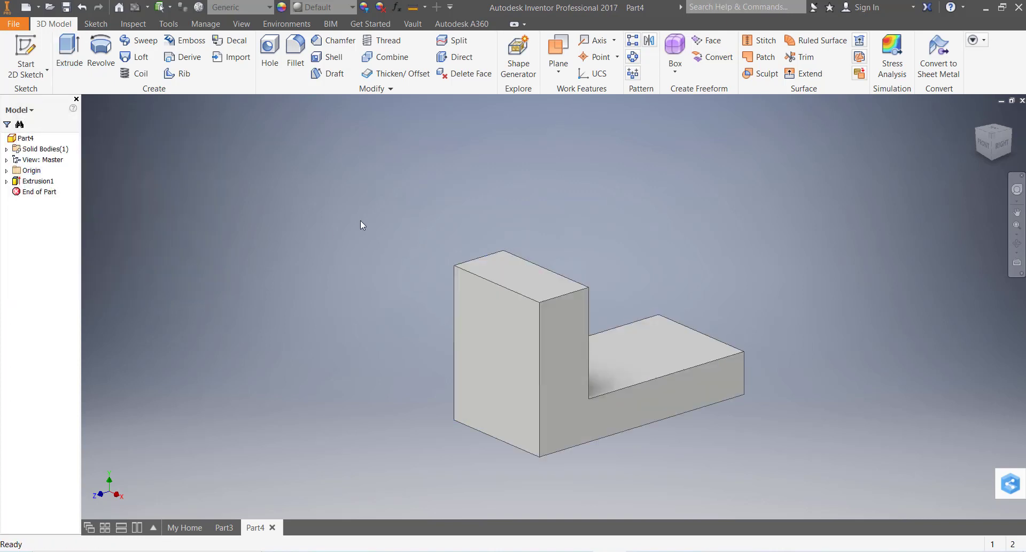
pyautogui.scroll(-3, 476, 303)
pyautogui.scroll(2, 522, 320)
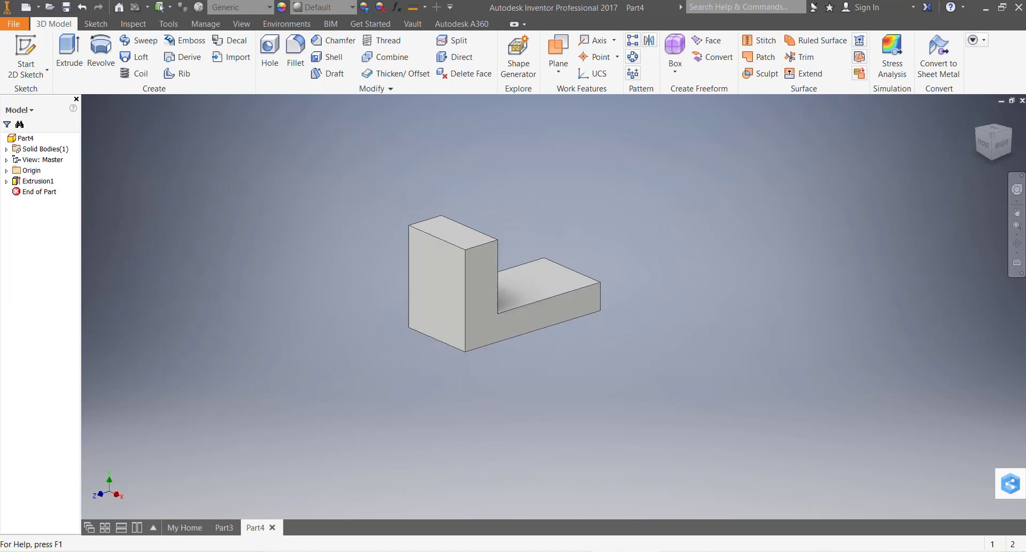
pyautogui.hotkey('alt', 'Tab')
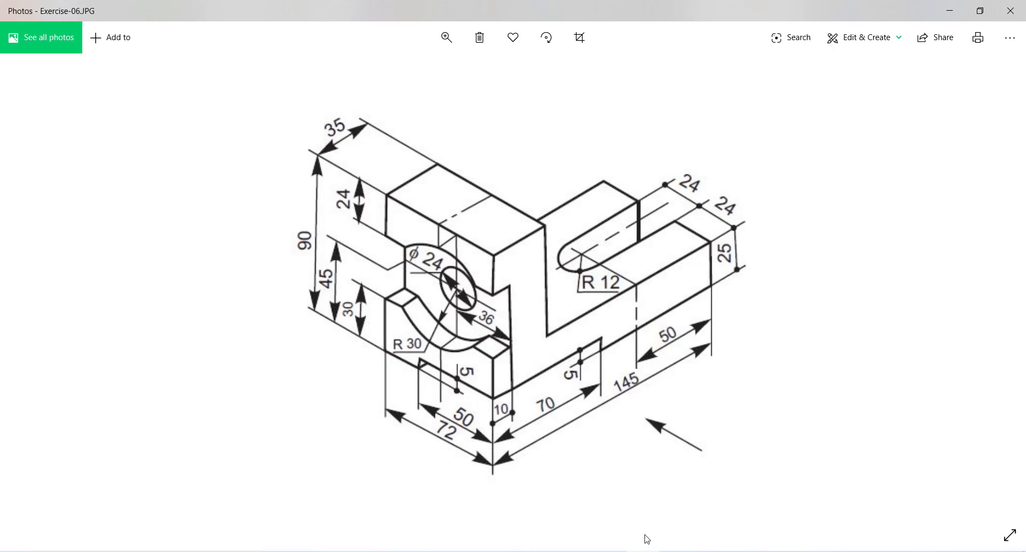
pyautogui.hotkey('alt', 'Tab')
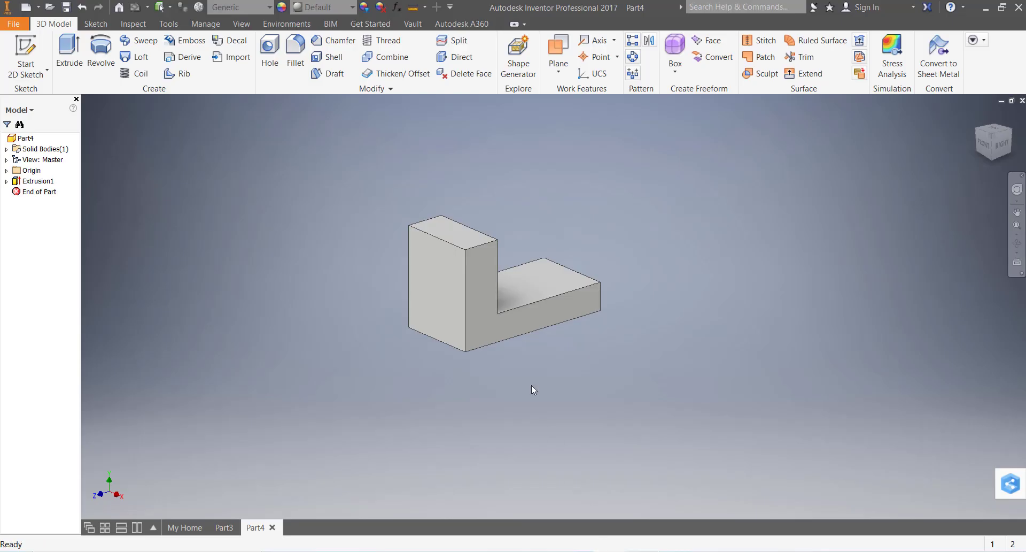
# Sketch on the L-shaped face and draw a two-corner rectangle at the base's left edge
pyautogui.click(504, 335)
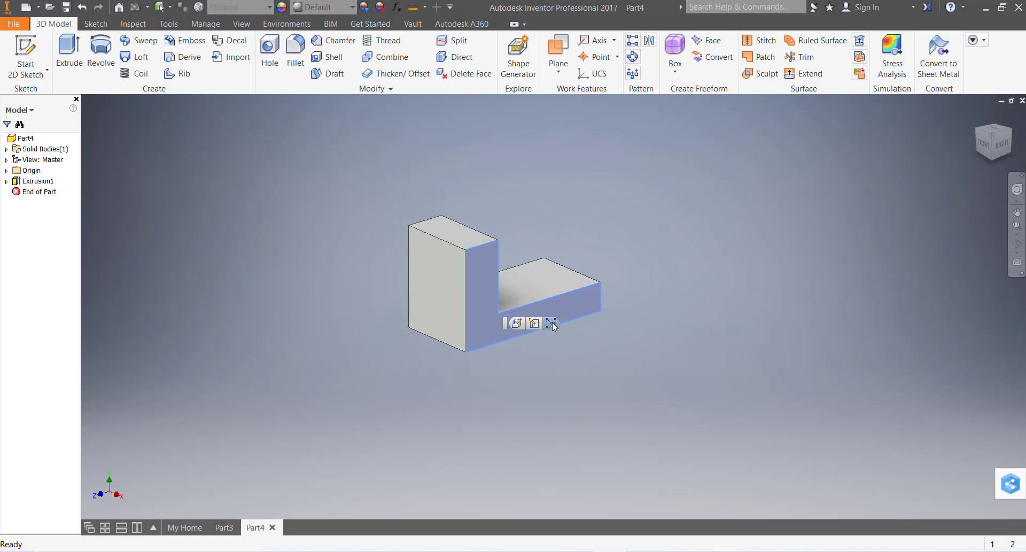
pyautogui.click(553, 321)
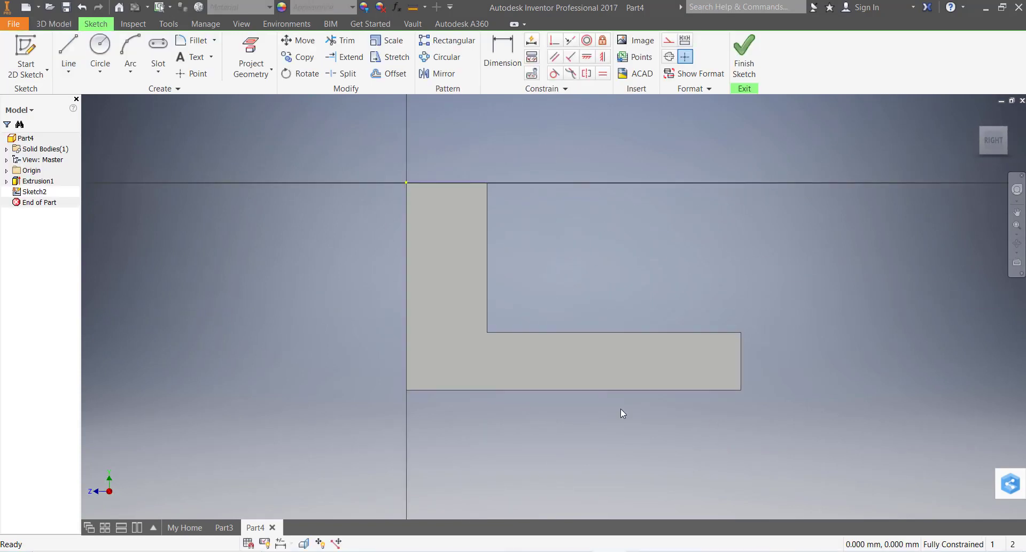
pyautogui.click(162, 75)
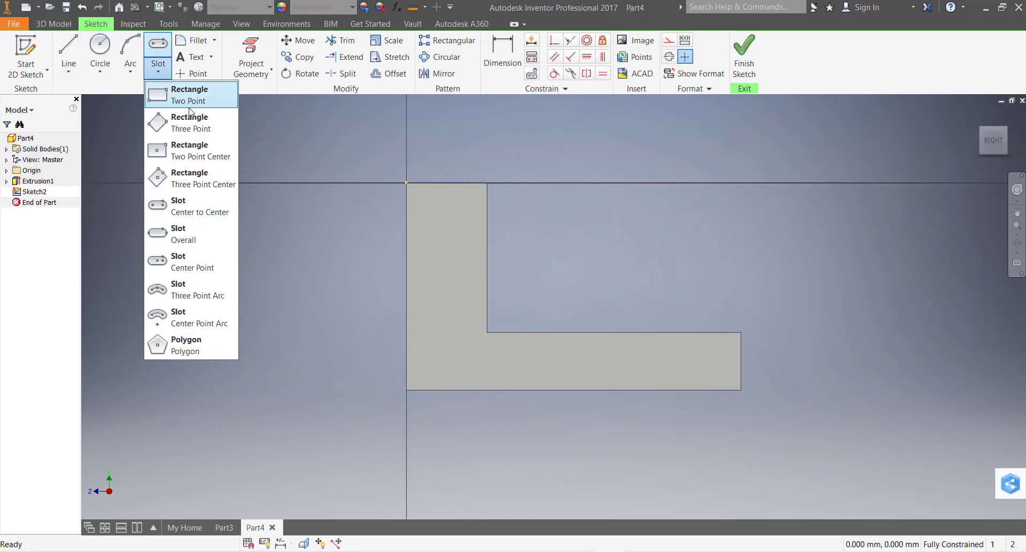
pyautogui.click(177, 125)
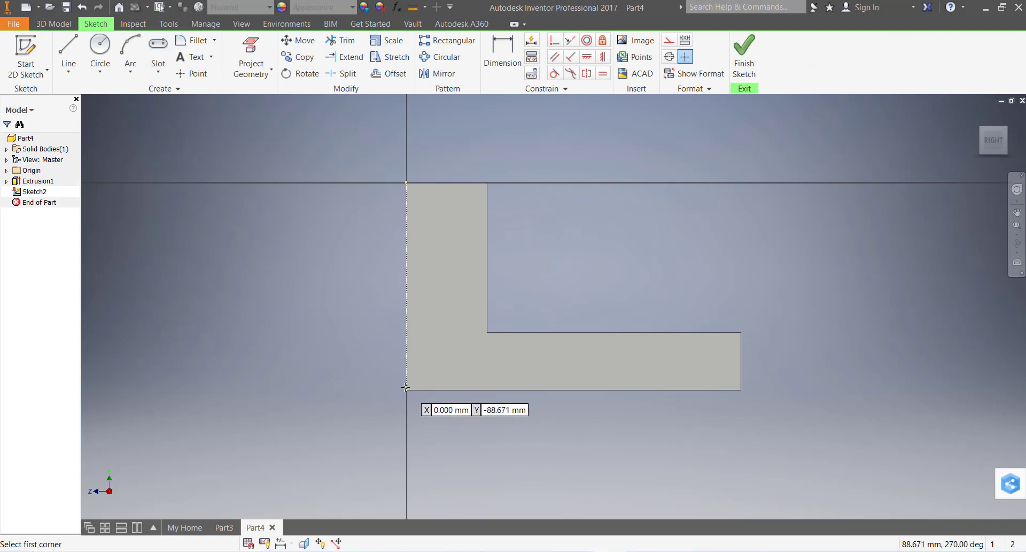
pyautogui.click(423, 382)
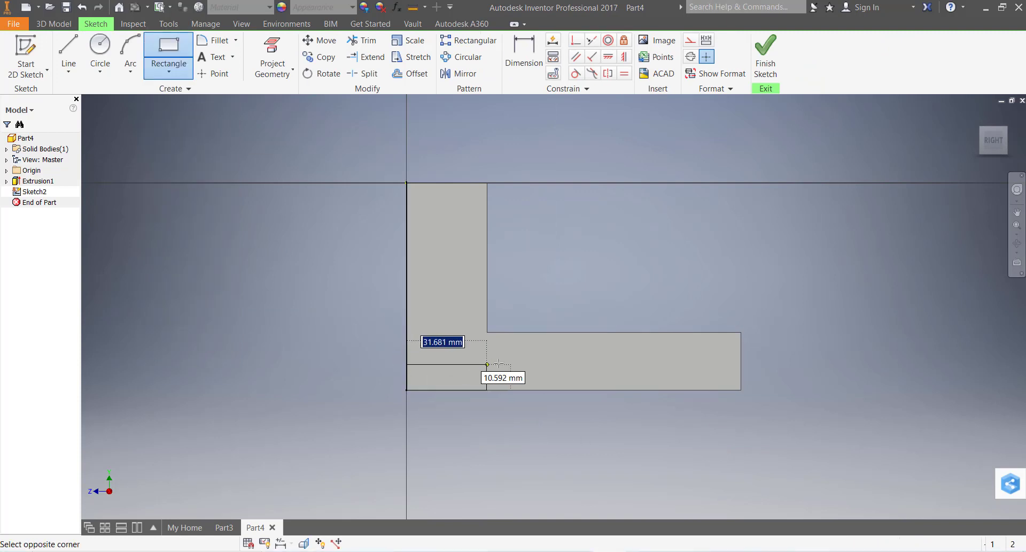
pyautogui.click(541, 363)
pyautogui.press('Escape')
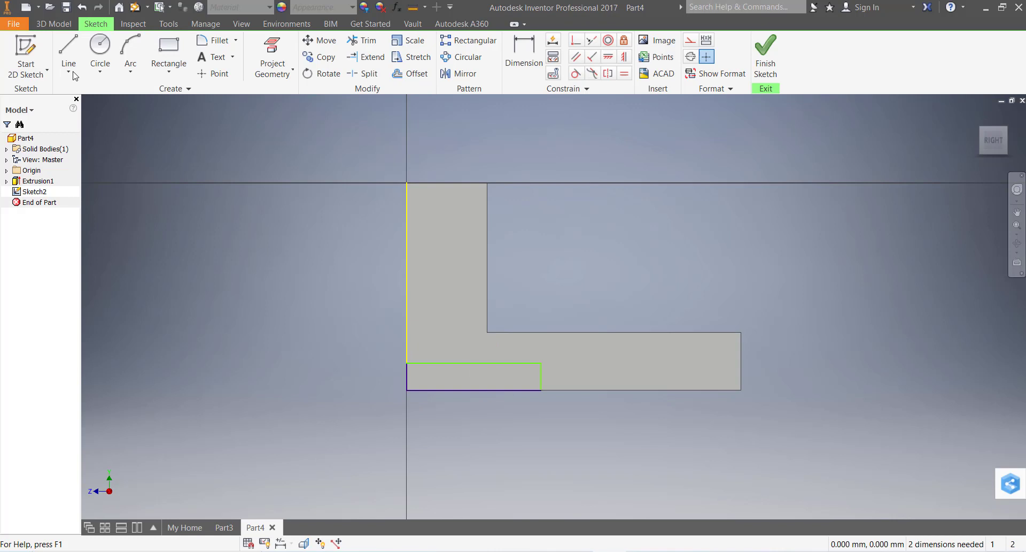
# Dimension the rectangle's height to 5 mm
pyautogui.click(524, 54)
pyautogui.click(531, 55)
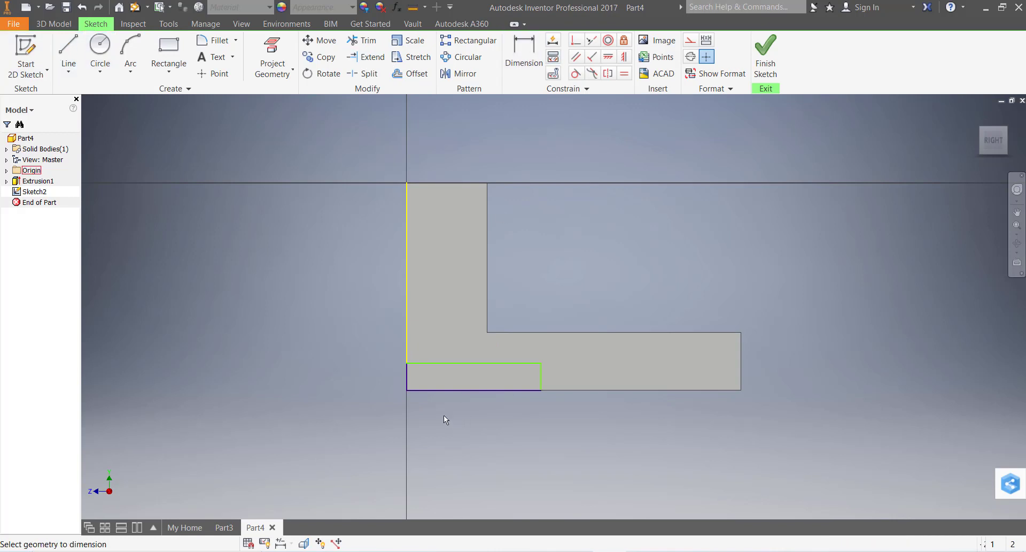
pyautogui.click(407, 374)
pyautogui.press('Escape')
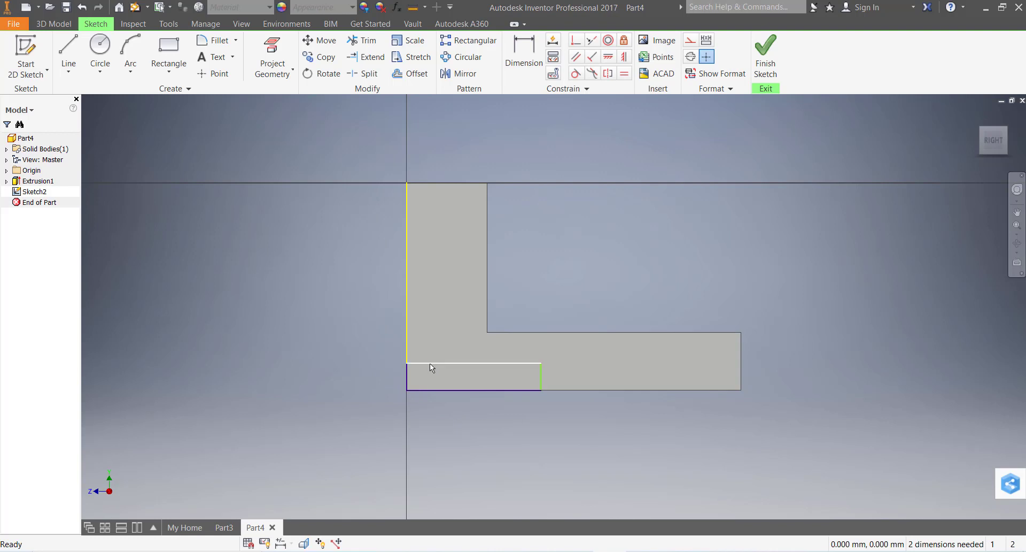
pyautogui.click(430, 363)
pyautogui.click(522, 69)
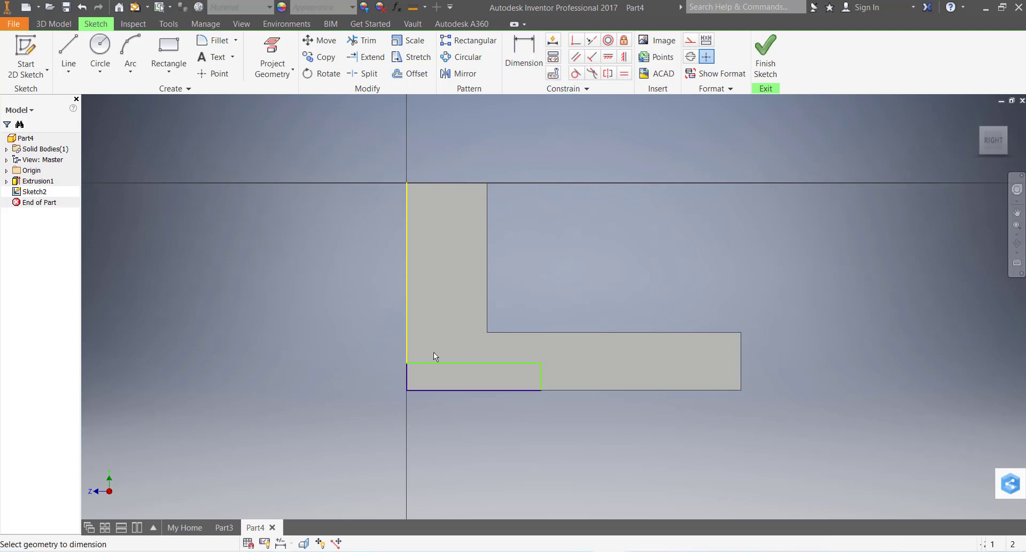
pyautogui.click(425, 364)
pyautogui.click(422, 391)
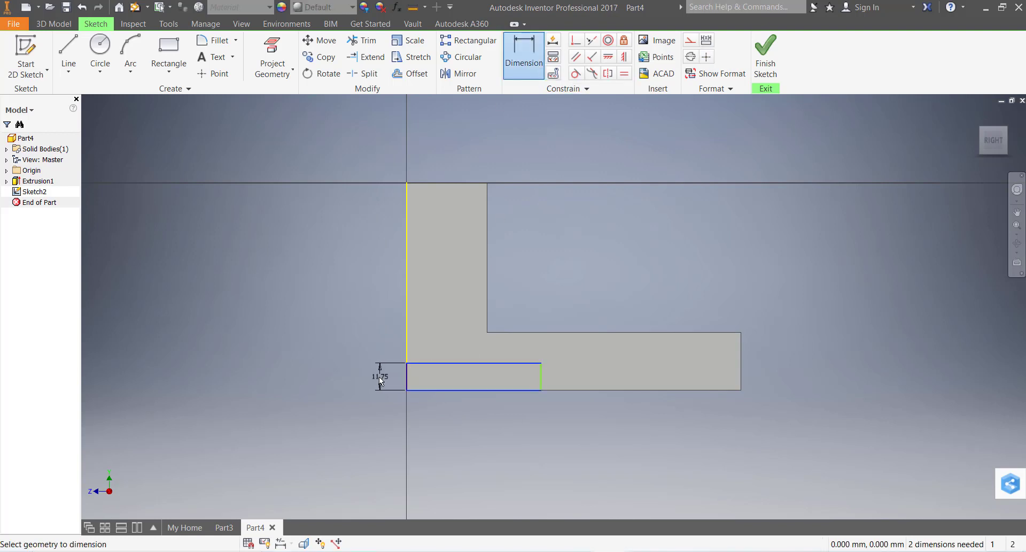
pyautogui.click(381, 384)
pyautogui.write('5')
pyautogui.press('Return')
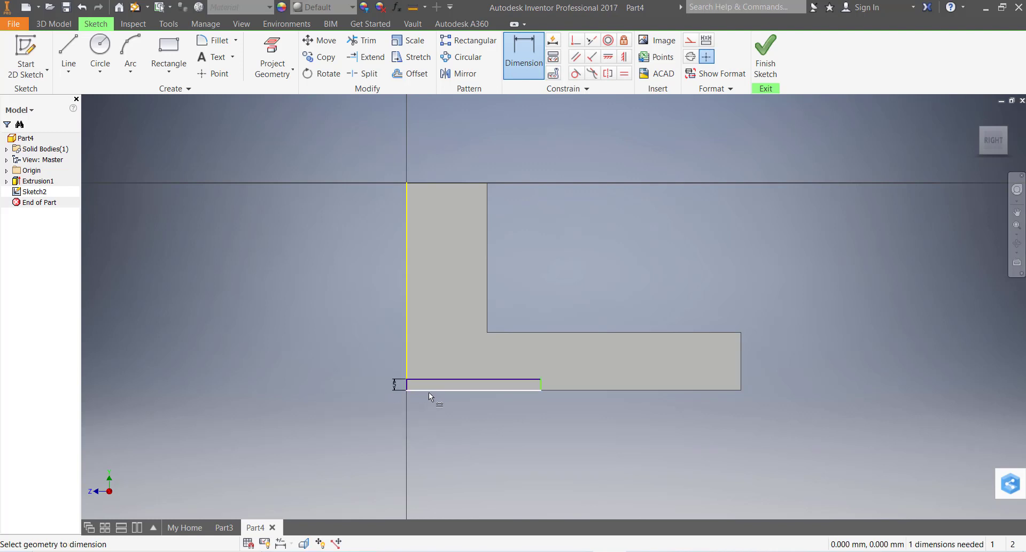
pyautogui.press('Escape')
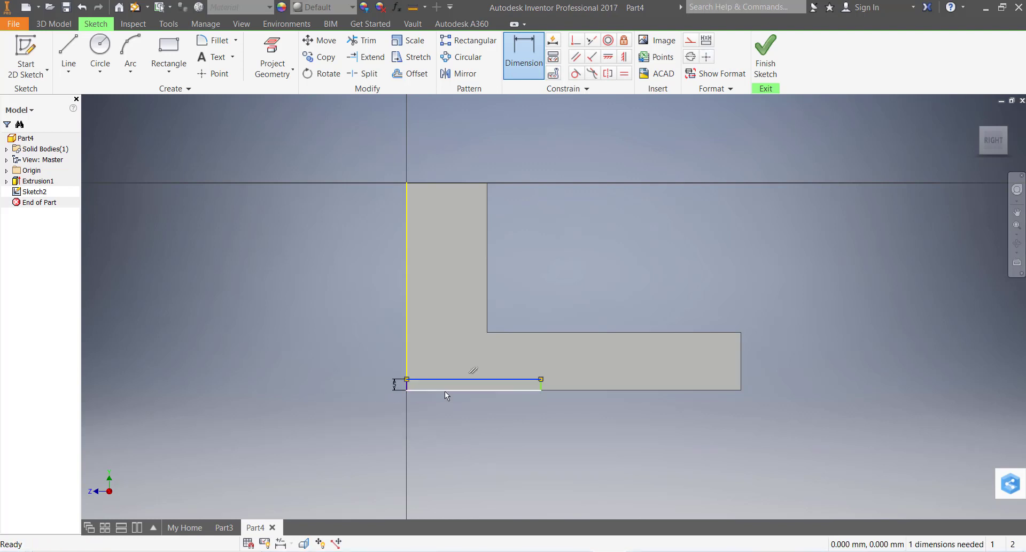
# Dimension the rectangle's length to 70 mm and finish the sketch
pyautogui.click(444, 390)
pyautogui.click(532, 60)
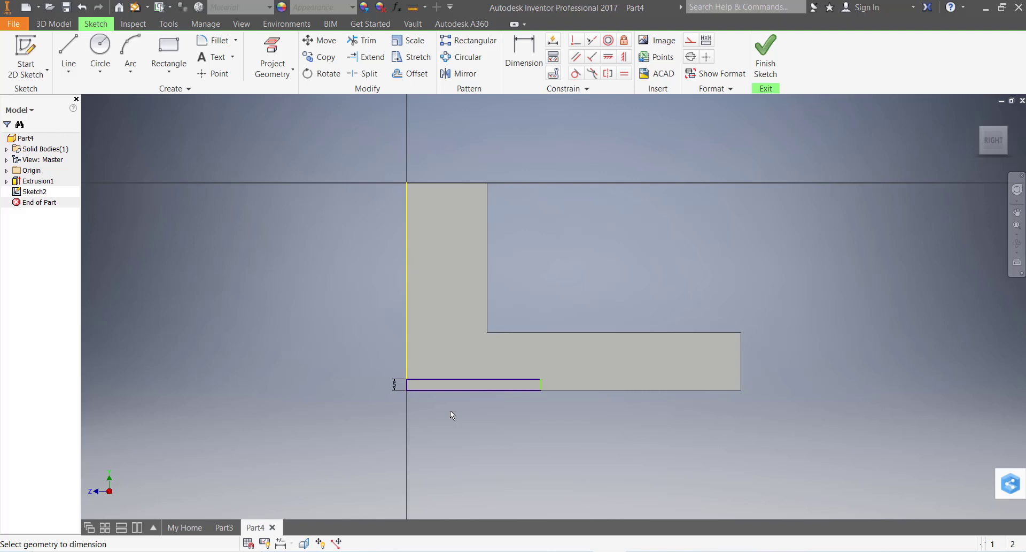
pyautogui.click(460, 390)
pyautogui.click(460, 406)
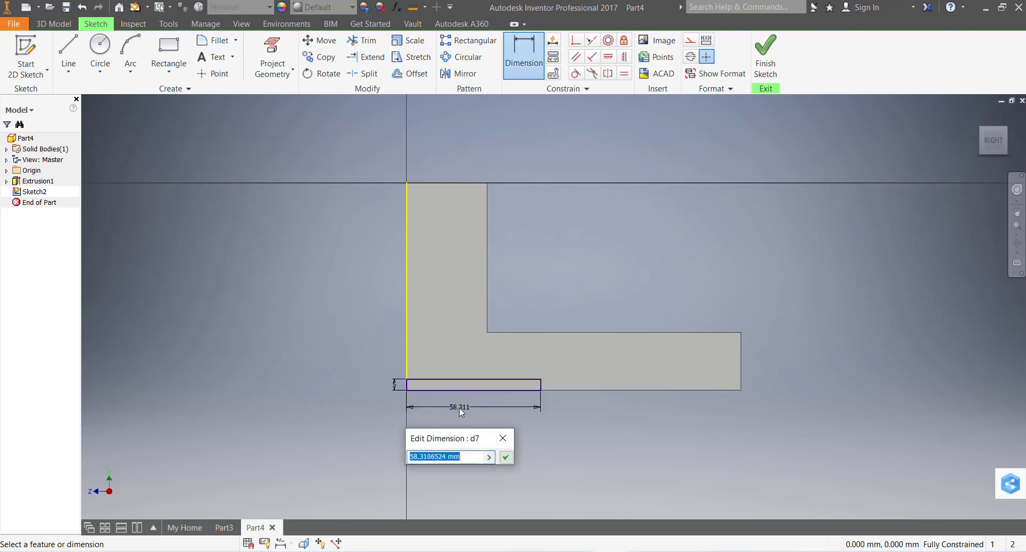
pyautogui.write('70')
pyautogui.press('Return')
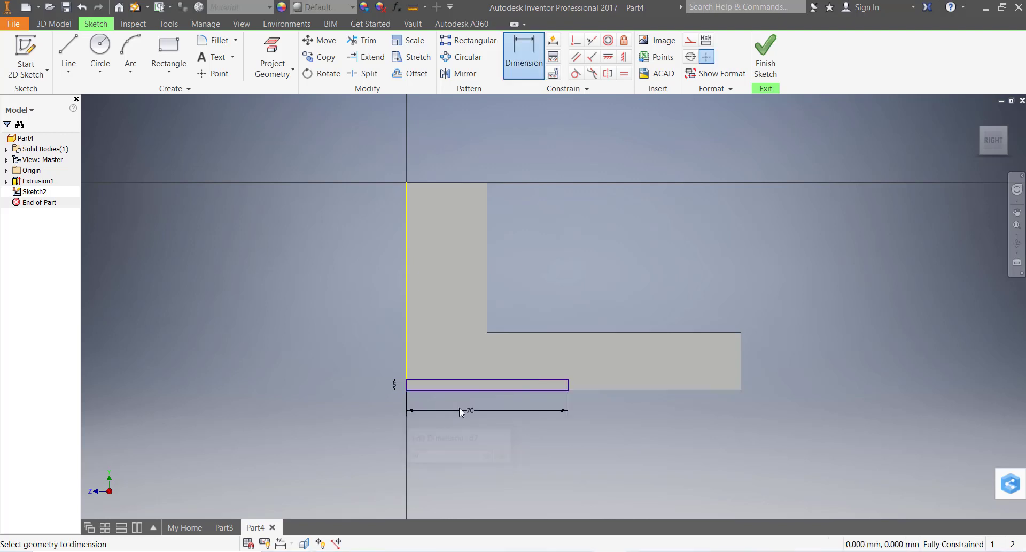
pyautogui.click(766, 59)
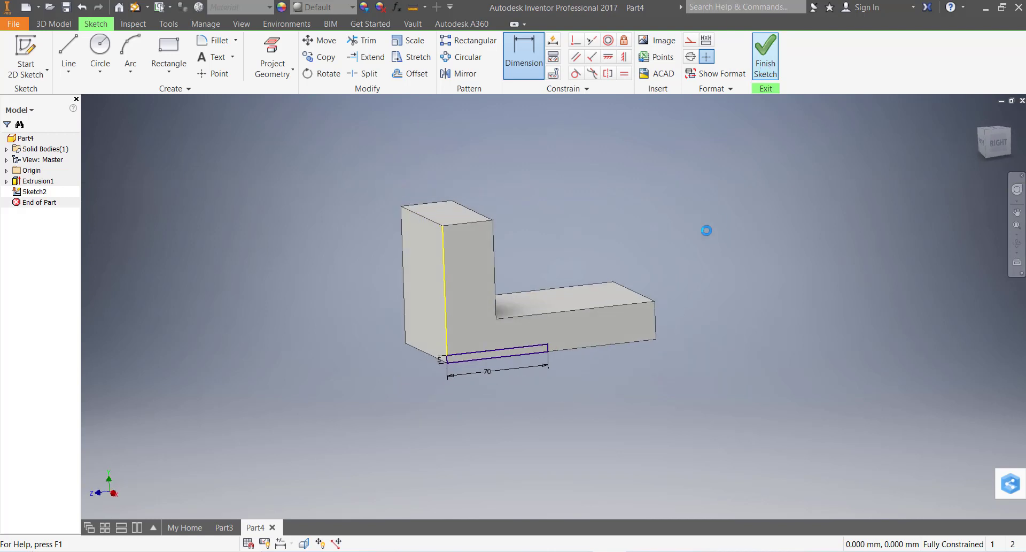
# Extrude the rectangle as a cut to make the notch, Extrusion2
pyautogui.click(69, 54)
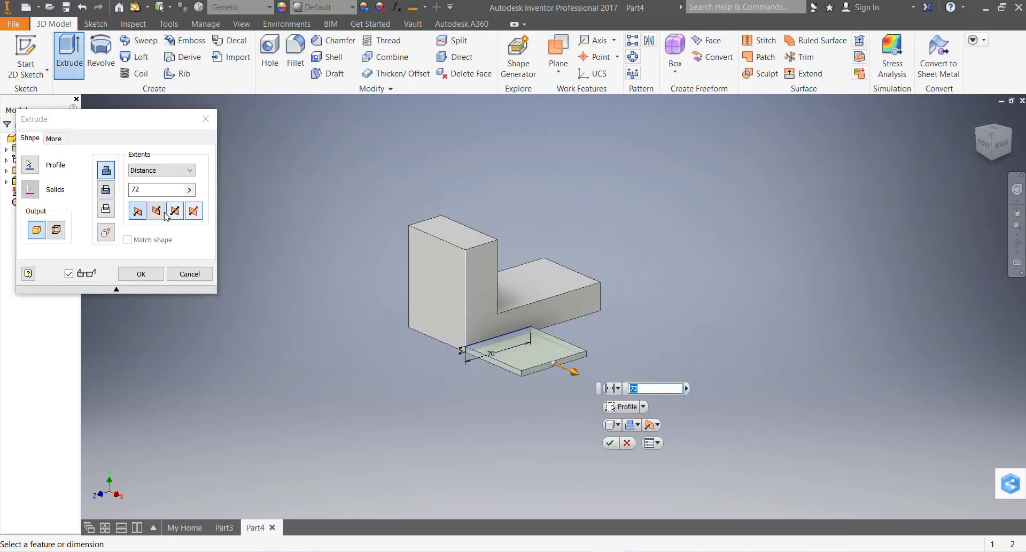
pyautogui.click(106, 190)
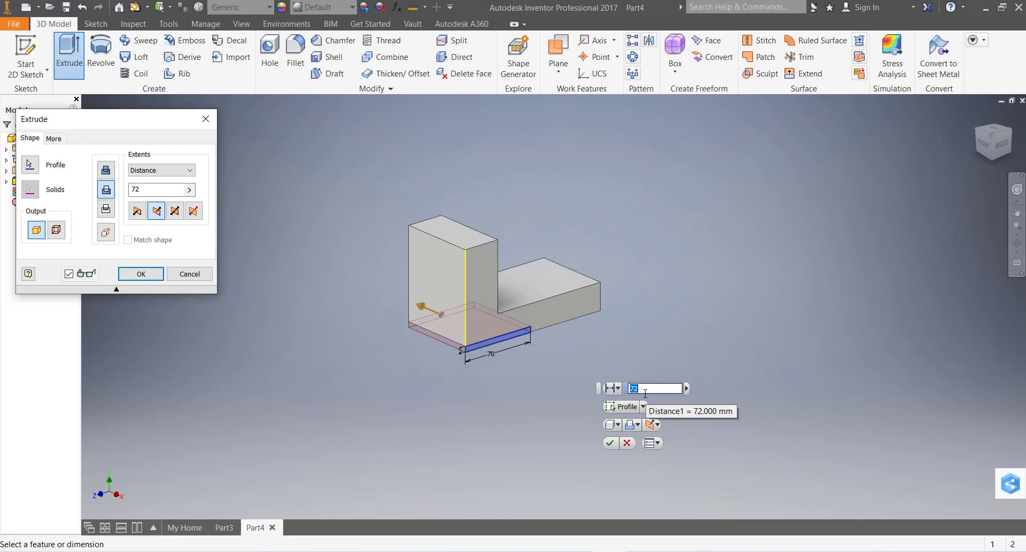
pyautogui.press('Return')
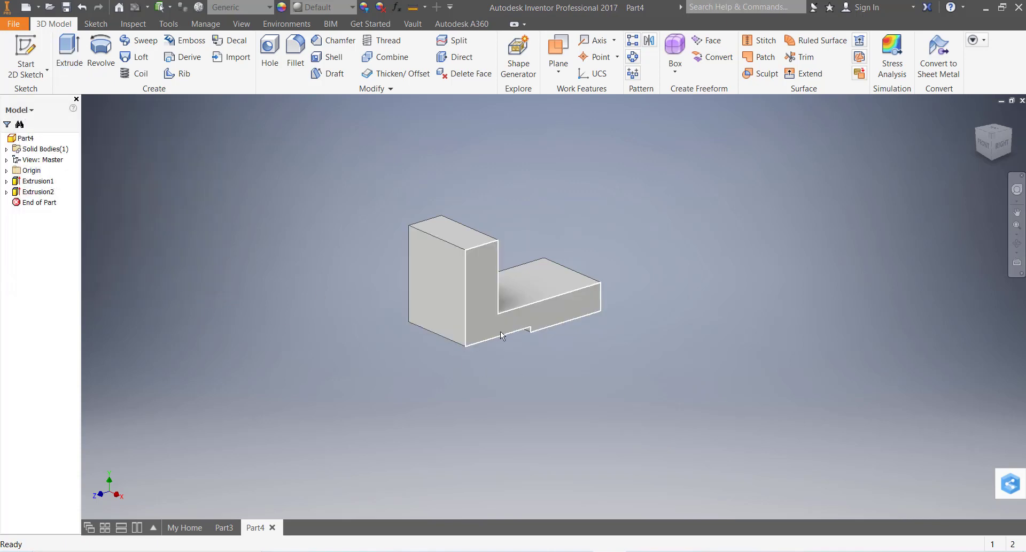
# Edit Extrusion2 to change its cut distance from 72 mm to 50 mm
pyautogui.rightClick(36, 192)
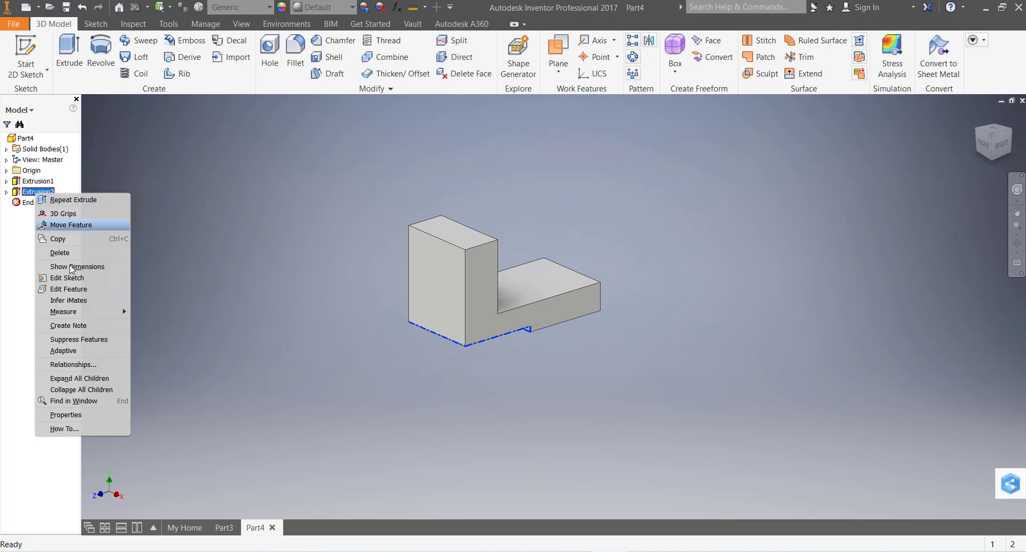
pyautogui.click(69, 289)
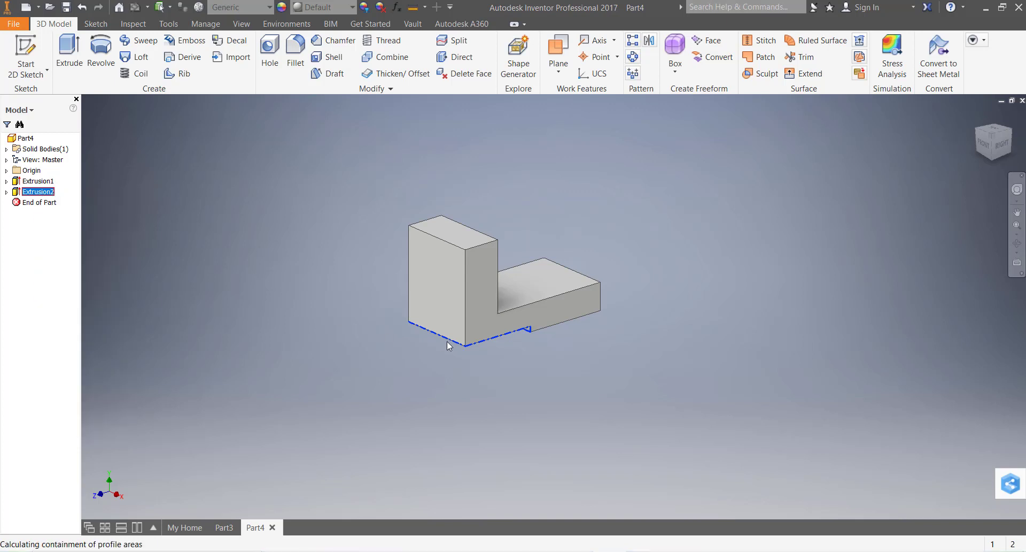
pyautogui.doubleClick(147, 189)
pyautogui.click(146, 189)
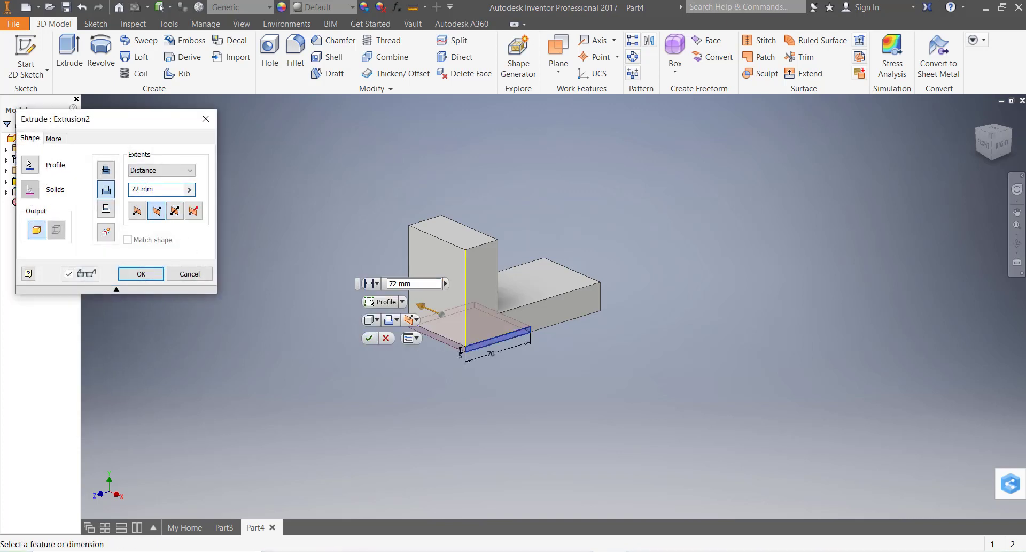
pyautogui.moveTo(159, 189); pyautogui.dragTo(131, 198)
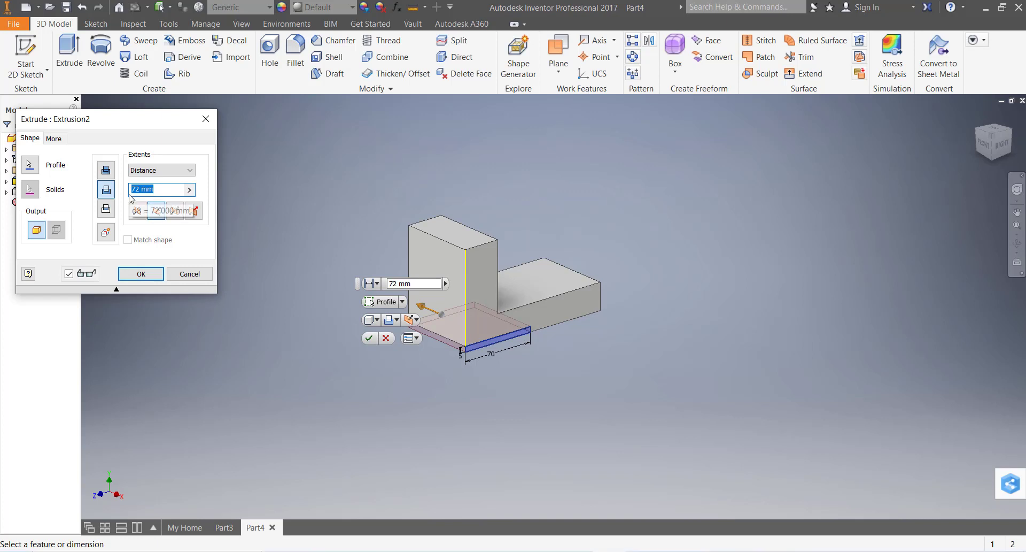
pyautogui.write('50')
pyautogui.press('Return')
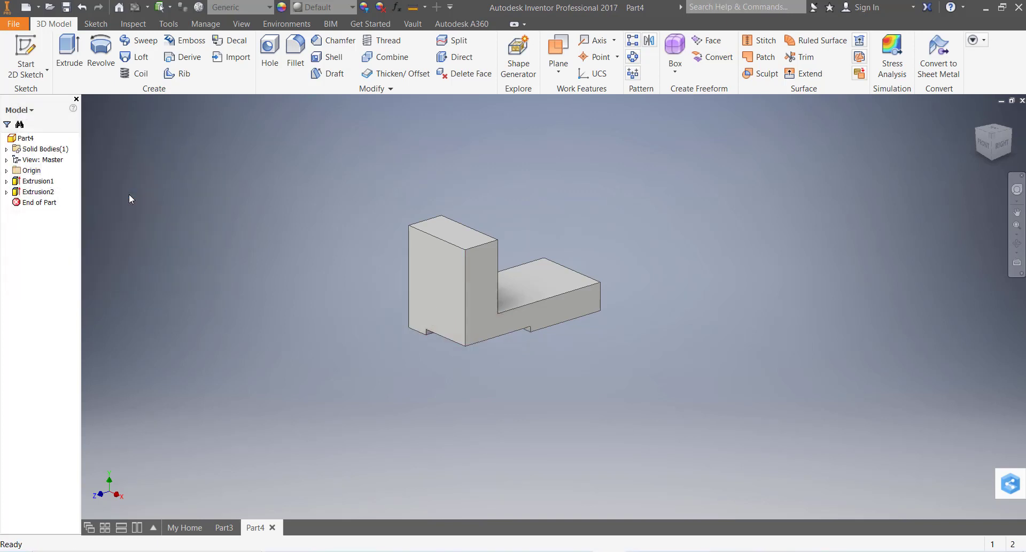
pyautogui.scroll(-5, 550, 268)
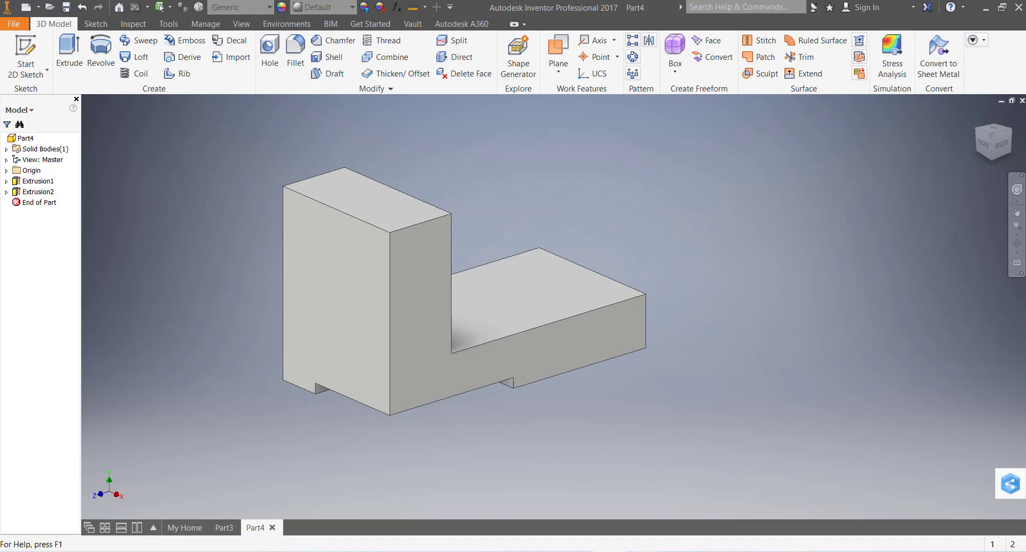
pyautogui.hotkey('alt', 'Tab')
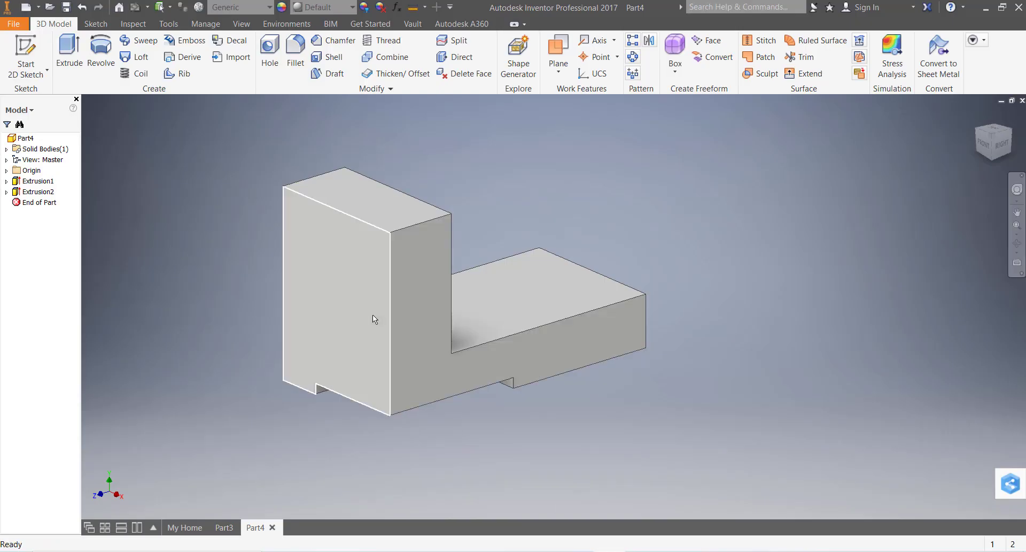
pyautogui.click(373, 314)
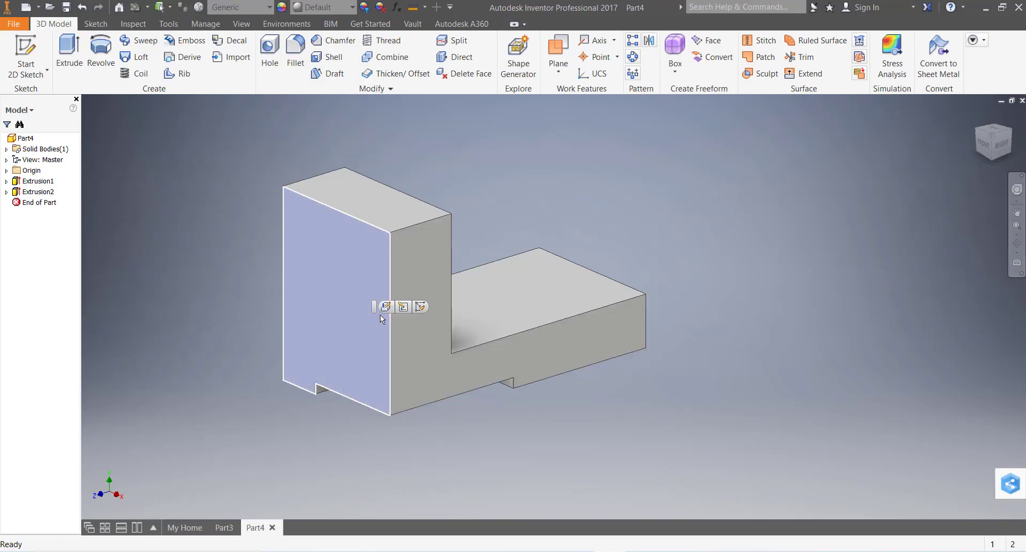
# Start a sketch on the face and draw a circle on it
pyautogui.click(422, 306)
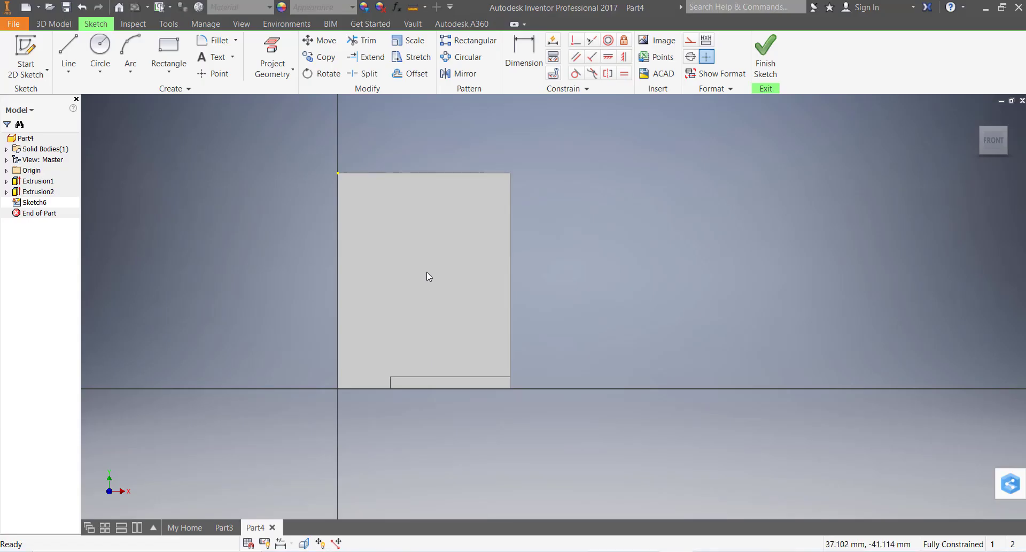
pyautogui.press('c')
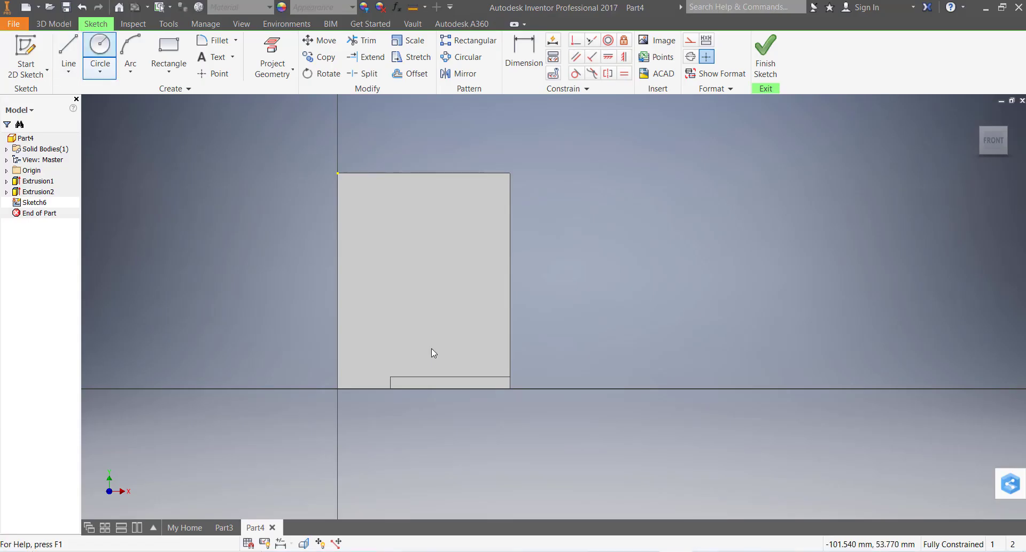
pyautogui.click(427, 257)
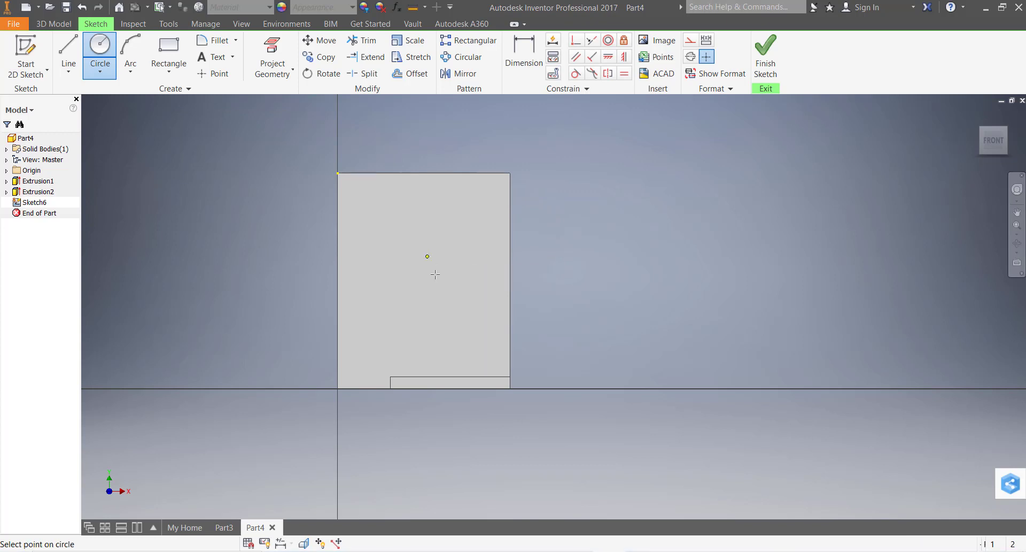
pyautogui.click(472, 301)
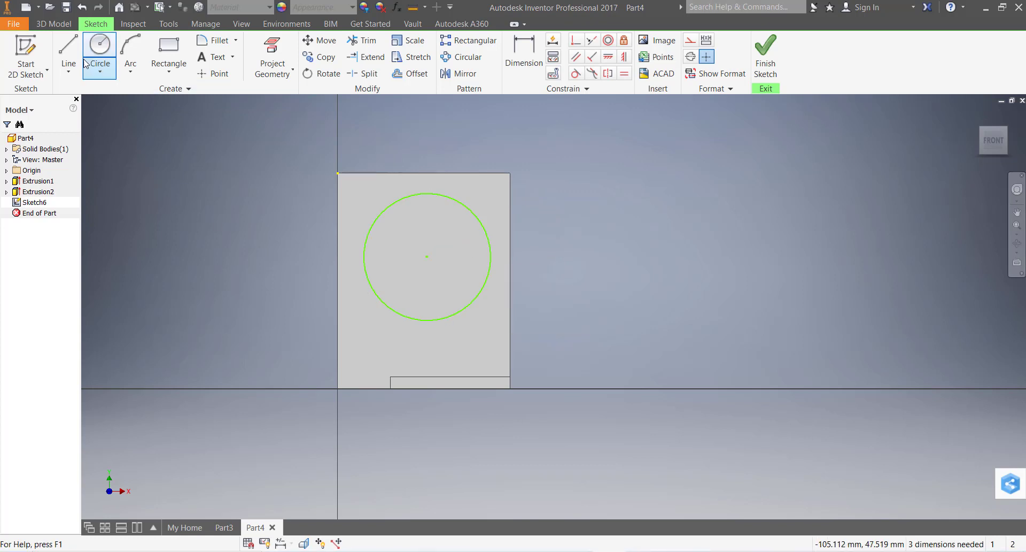
pyautogui.press('Escape')
# Locate the circle centre 45 mm above the bottom edge and 36 mm from the left edge
pyautogui.press('d')
pyautogui.click(427, 257)
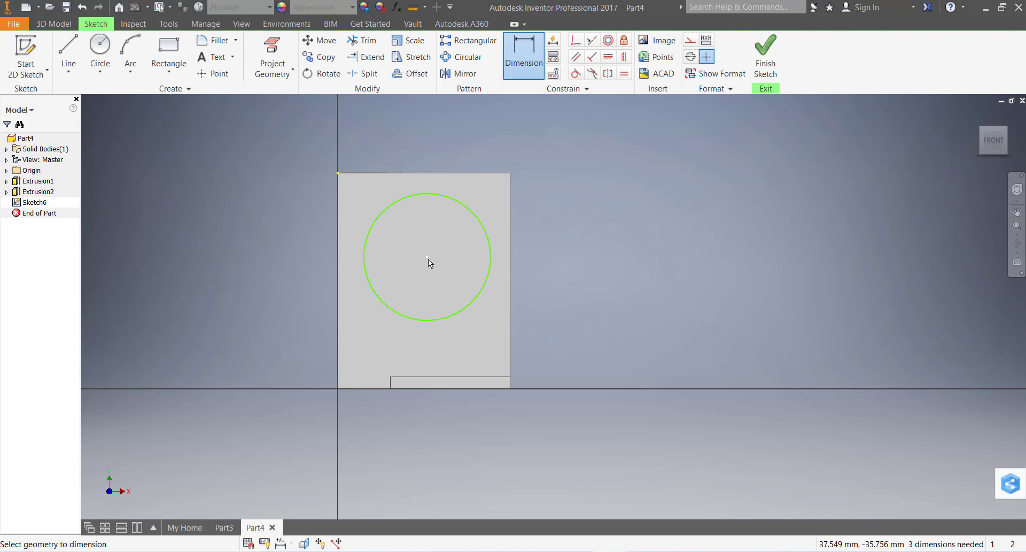
pyautogui.click(376, 389)
pyautogui.click(297, 344)
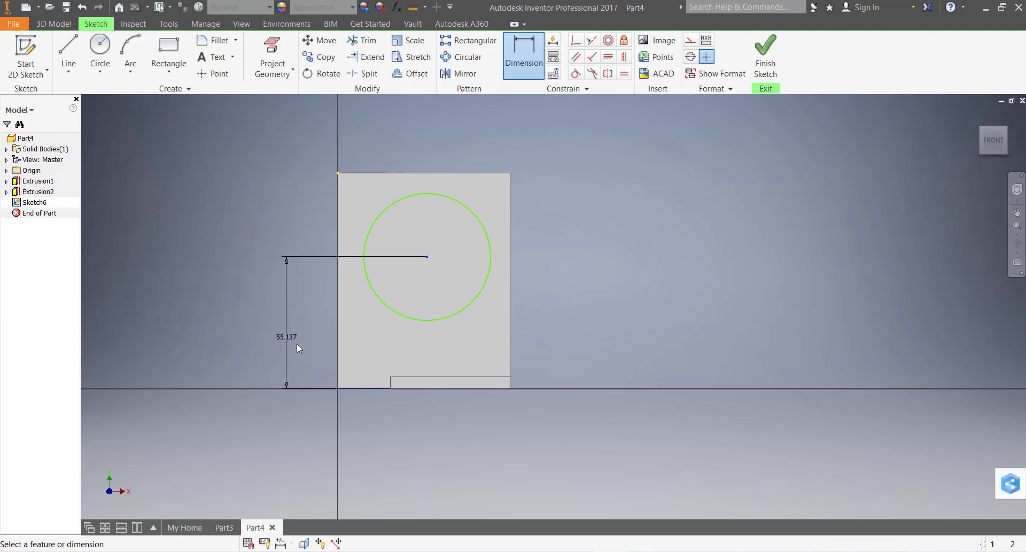
pyautogui.write('45')
pyautogui.press('Return')
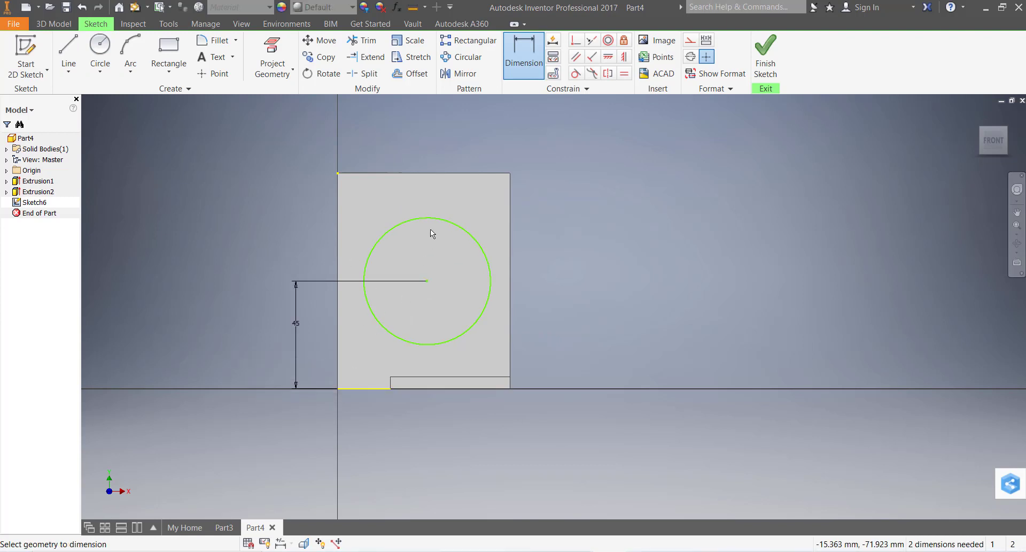
pyautogui.click(427, 280)
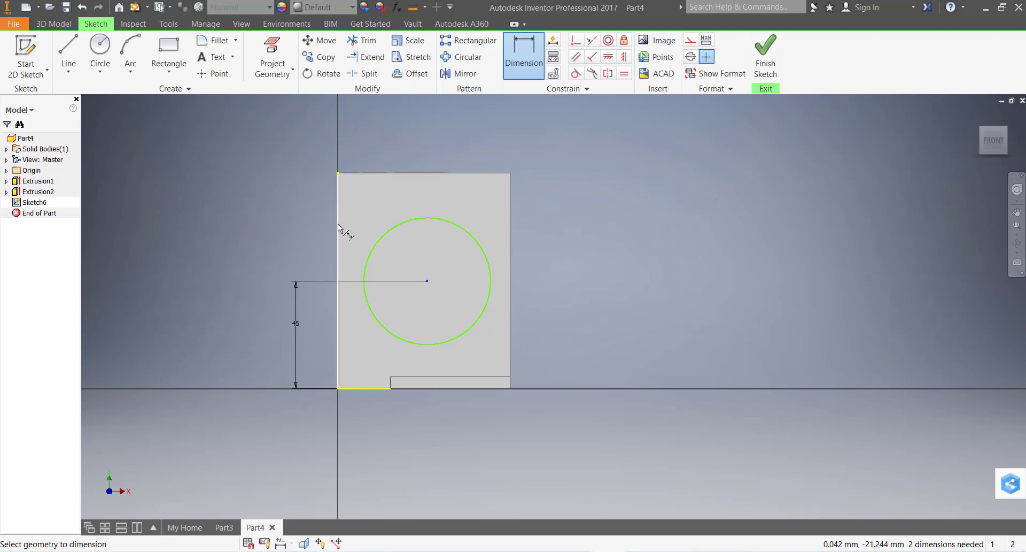
pyautogui.click(338, 228)
pyautogui.click(383, 144)
pyautogui.write('36')
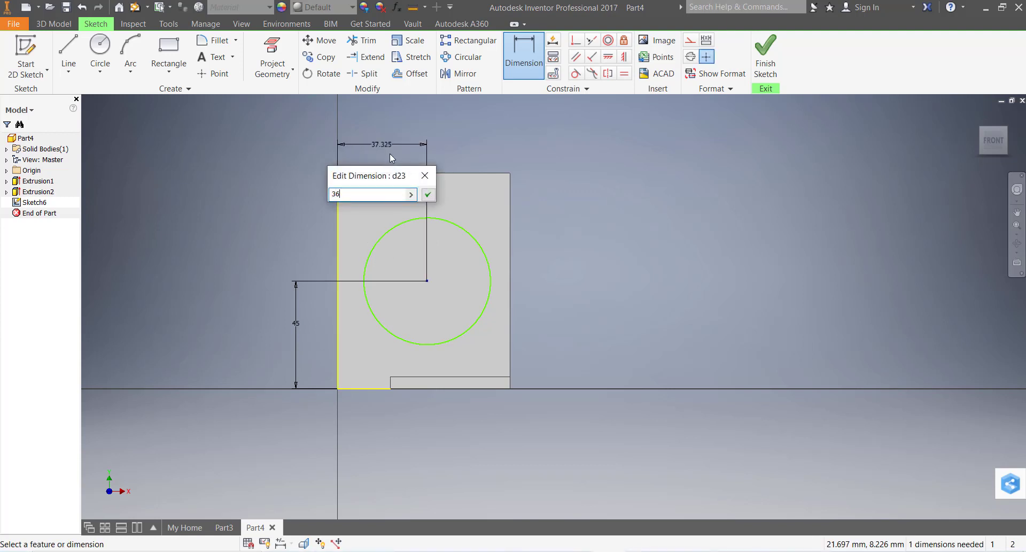
pyautogui.press('Return')
# Dimension the circle's diameter to 60
pyautogui.click(463, 232)
pyautogui.click(564, 204)
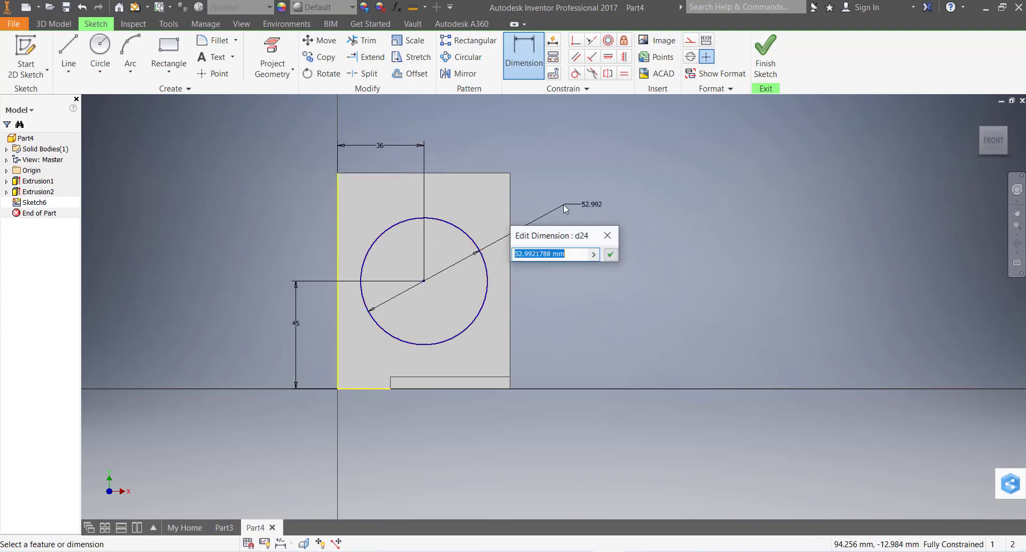
pyautogui.write('60')
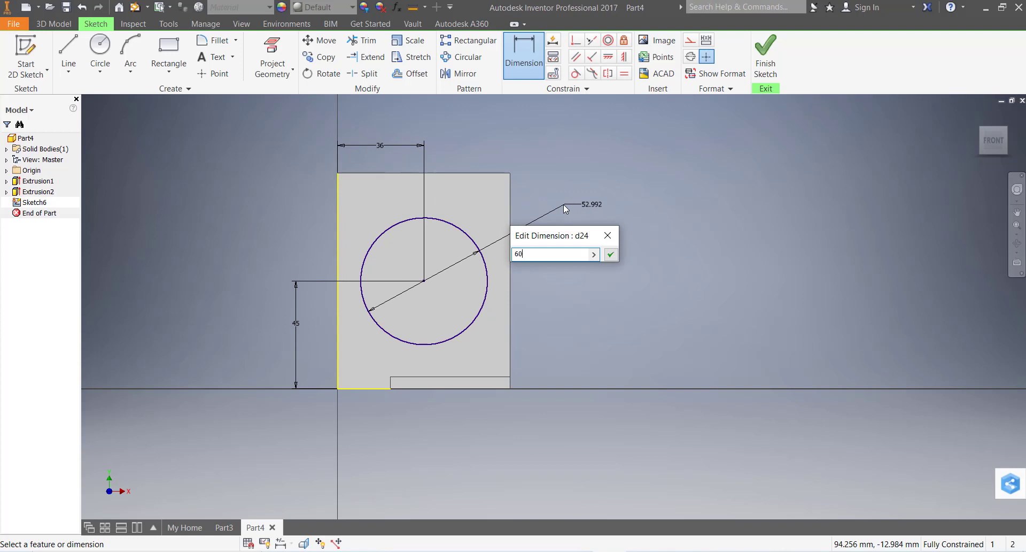
pyautogui.press('Return')
pyautogui.press('Escape')
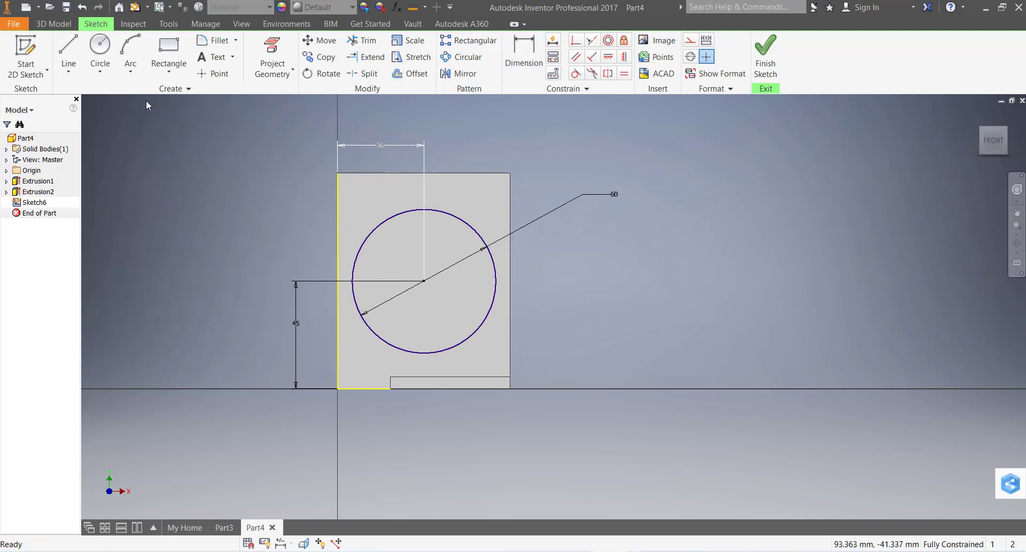
# Draw horizontal lines across the face, edge to edge through the circle
pyautogui.press('l')
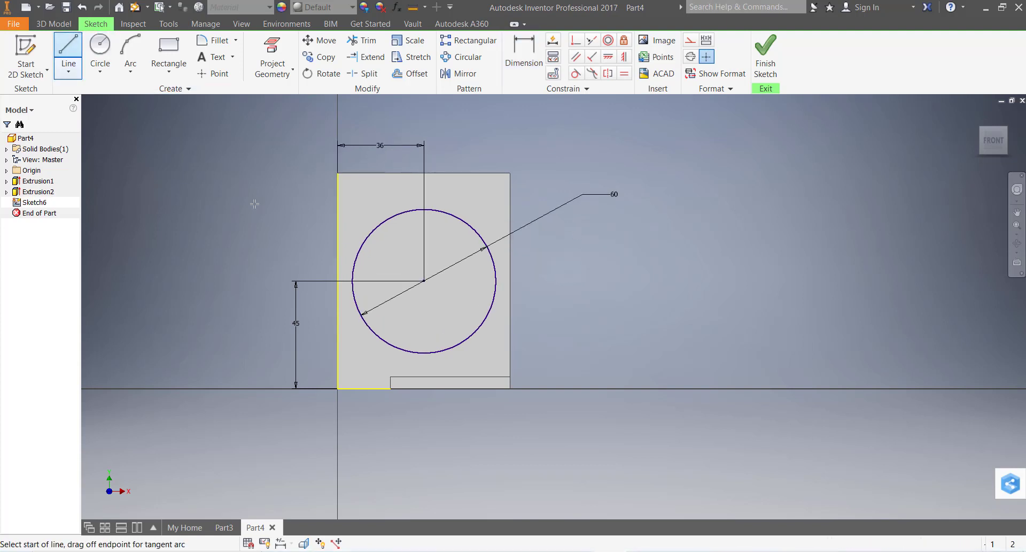
pyautogui.click(337, 249)
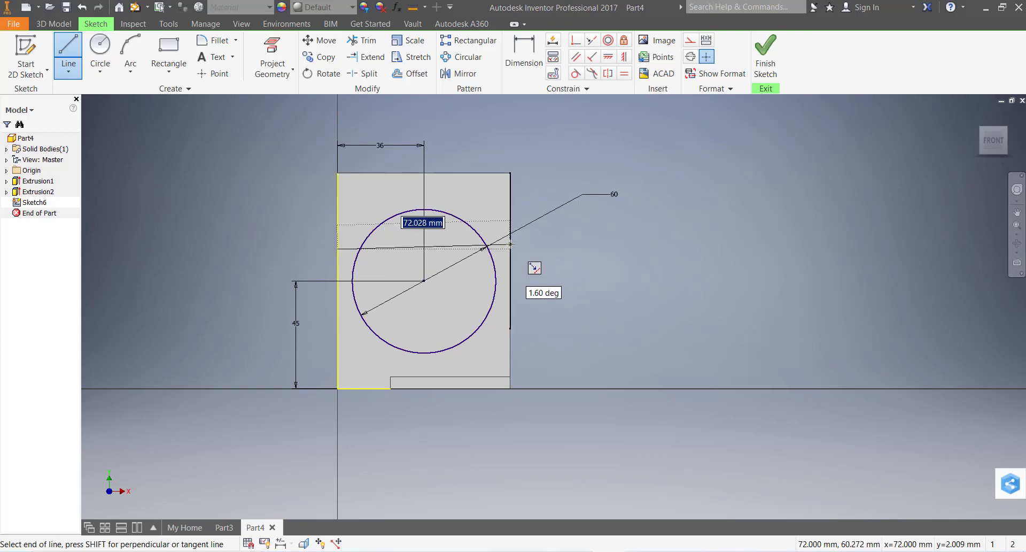
pyautogui.press('Escape')
pyautogui.press('Escape')
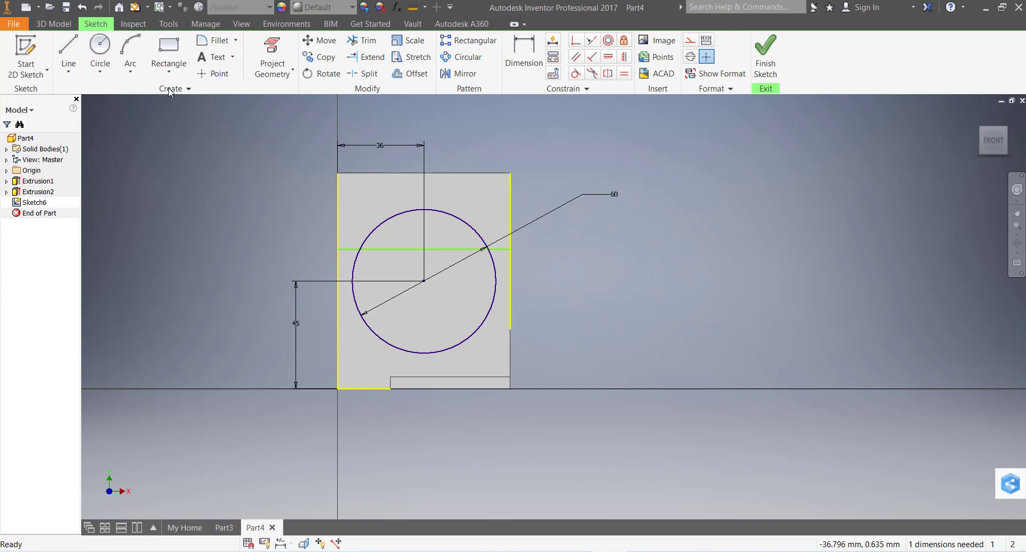
pyautogui.scroll(-4, 396, 312)
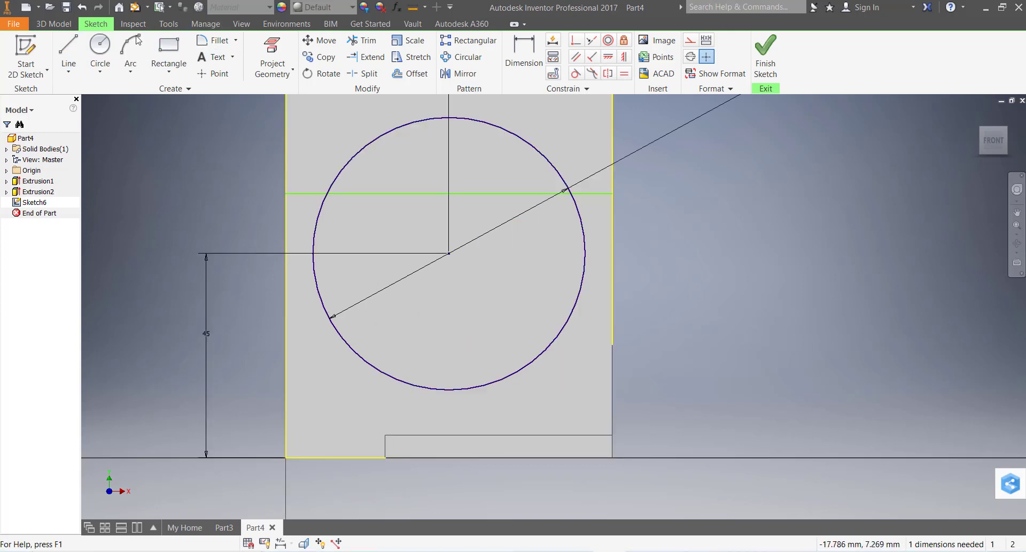
pyautogui.press('l')
pyautogui.click(286, 322)
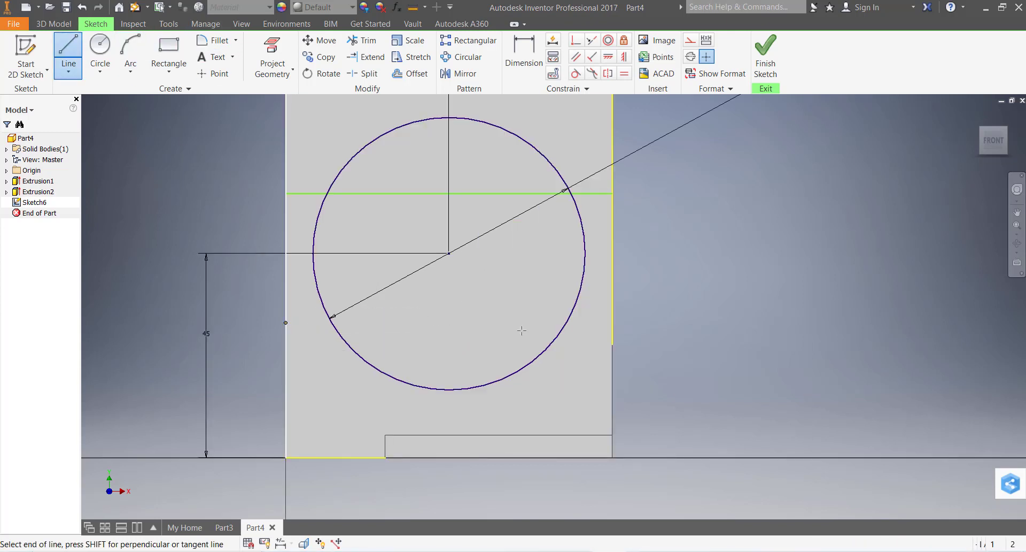
pyautogui.click(613, 323)
pyautogui.press('Escape')
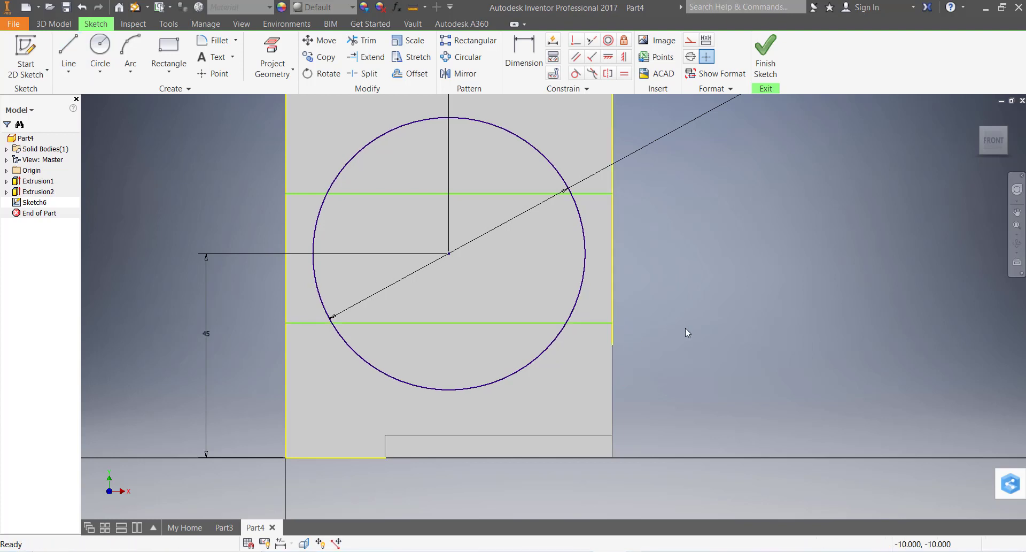
pyautogui.scroll(5, 686, 328)
pyautogui.scroll(-7, 676, 351)
pyautogui.scroll(7, 668, 376)
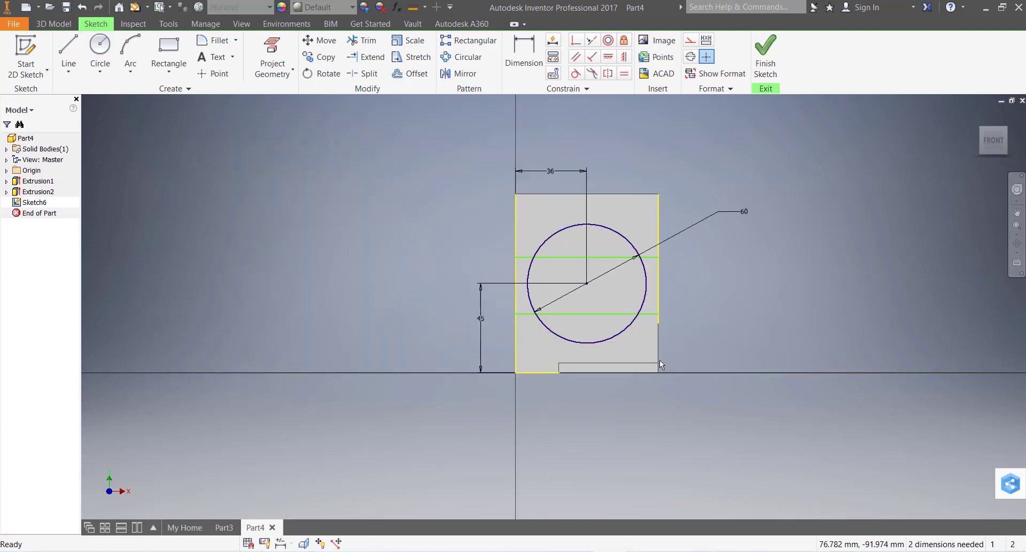
pyautogui.scroll(-4, 662, 360)
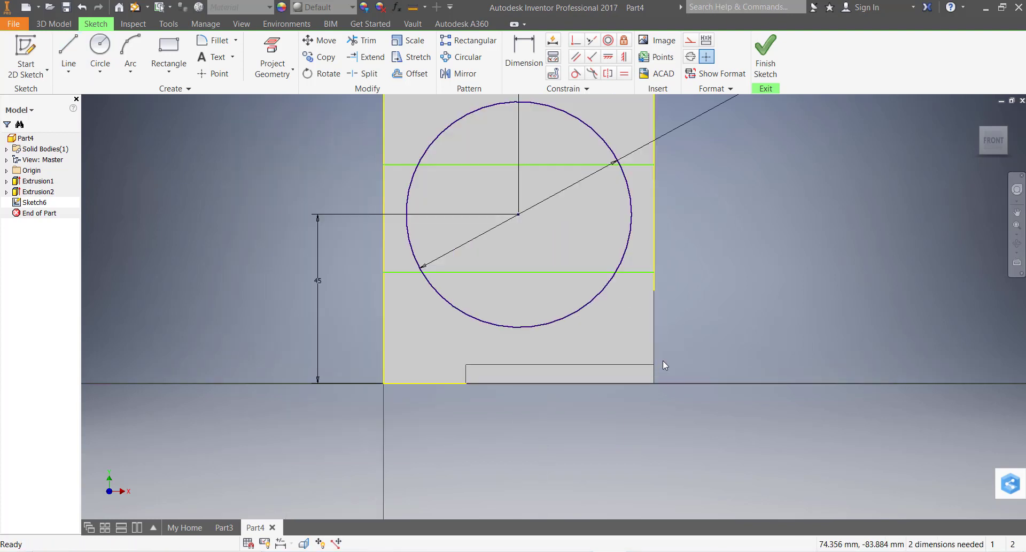
# Trim the inner line segments and the circle's left and right sides, leaving top and bottom arcs
pyautogui.click(368, 42)
pyautogui.moveTo(520, 291); pyautogui.dragTo(466, 227)
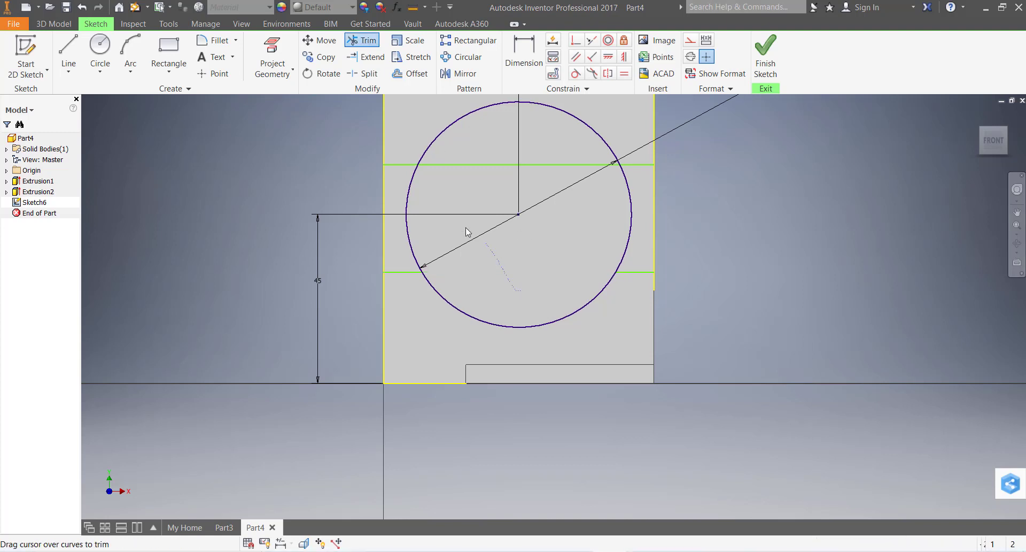
pyautogui.moveTo(416, 197); pyautogui.dragTo(408, 188)
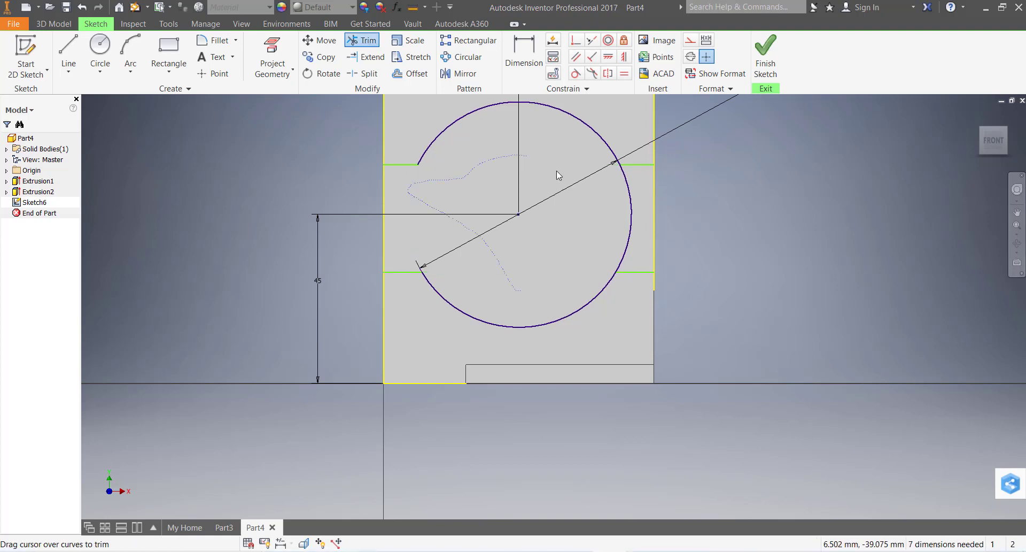
pyautogui.moveTo(633, 195); pyautogui.dragTo(631, 207)
pyautogui.press('Escape')
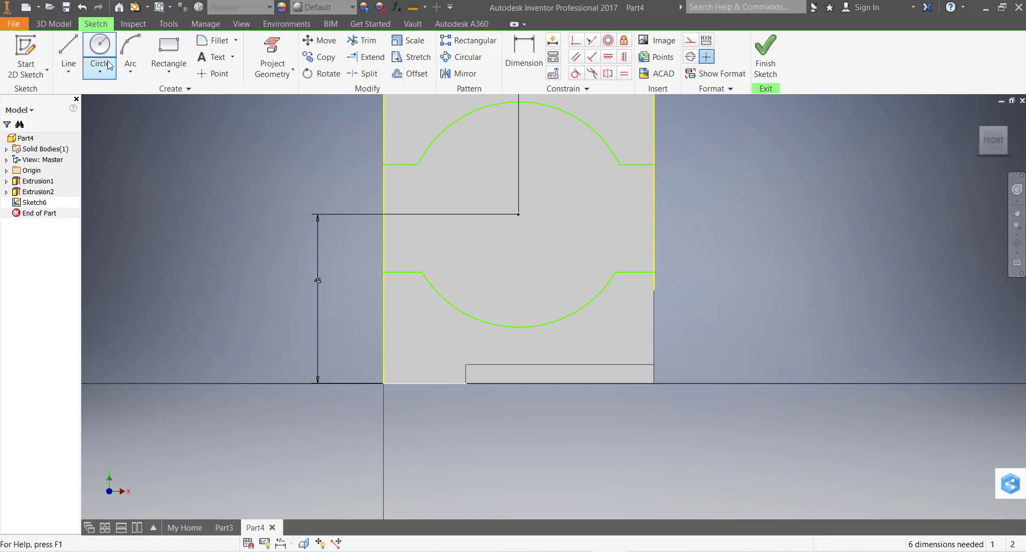
# Make the lower ledge lines equal, then the upper ledge lines equal
pyautogui.click(396, 271)
pyautogui.keyDown('ctrl'); pyautogui.click(638, 273); pyautogui.keyUp('ctrl')
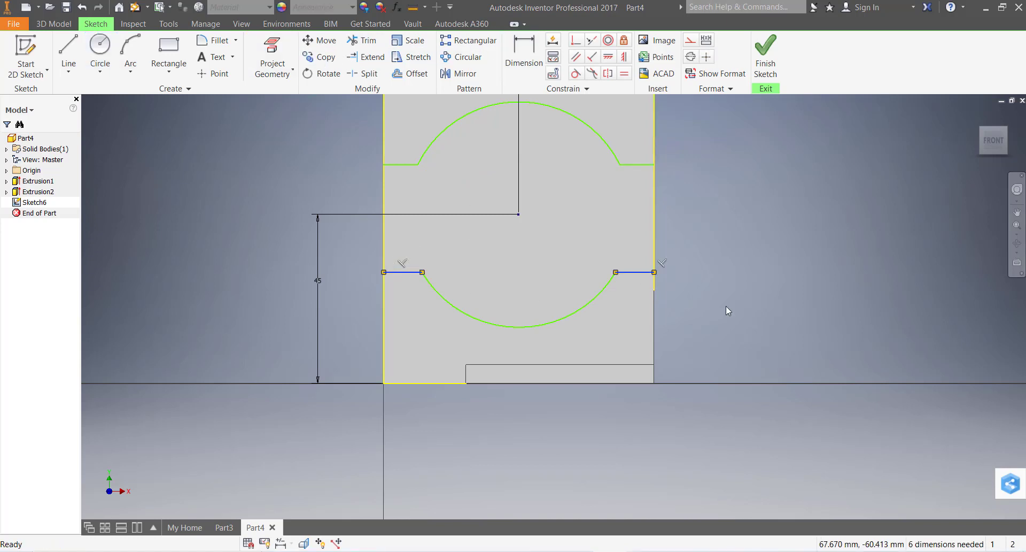
pyautogui.click(624, 74)
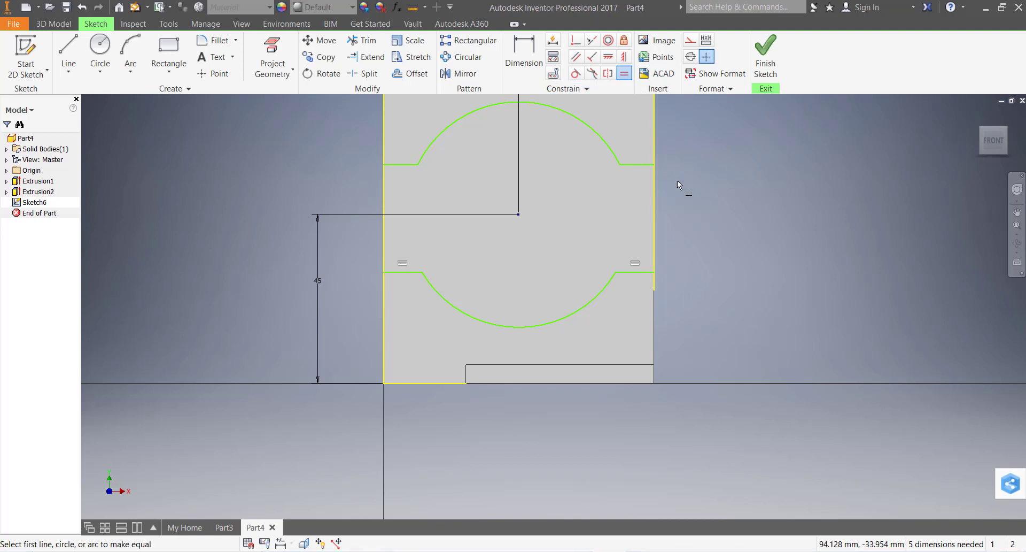
pyautogui.click(404, 165)
pyautogui.click(640, 165)
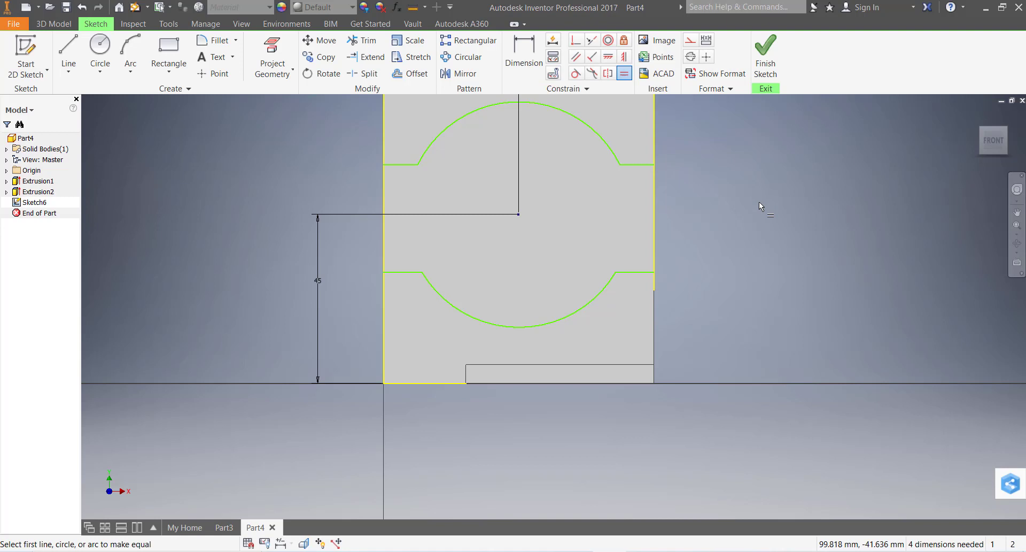
# Dimension the lower ledge 30 from the bottom edge and the upper ledge 24 from the top
pyautogui.scroll(-2, 616, 271)
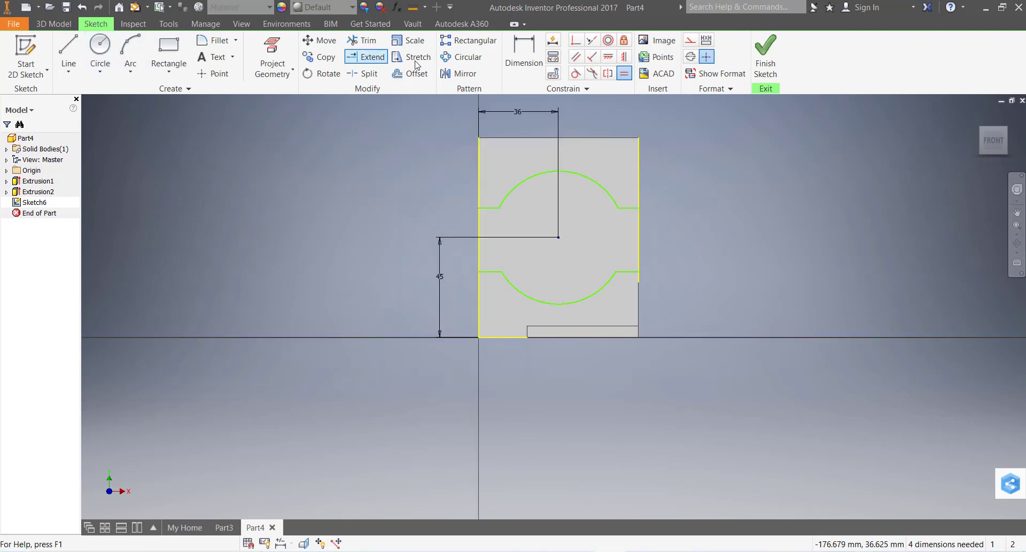
pyautogui.click(527, 53)
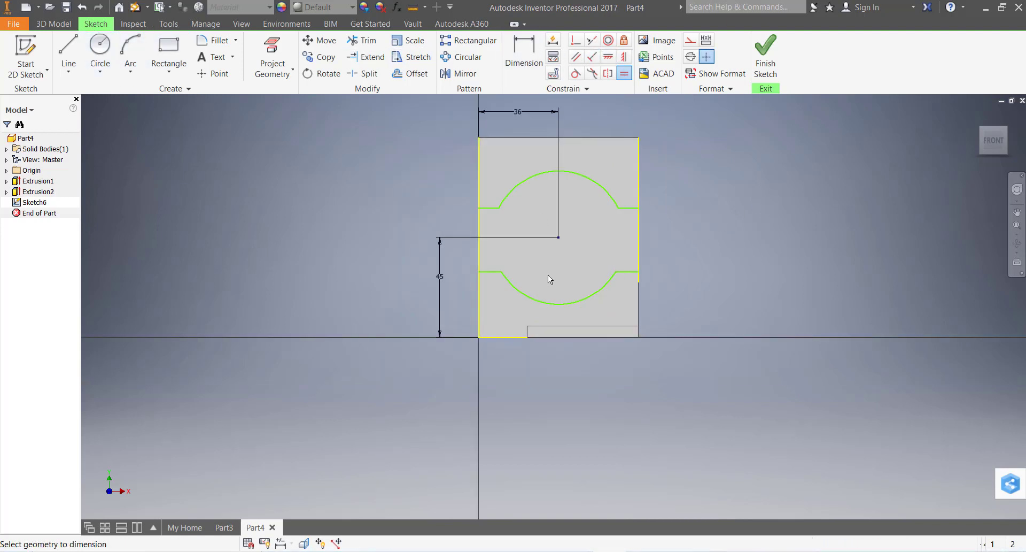
pyautogui.click(491, 271)
pyautogui.click(490, 336)
pyautogui.click(457, 308)
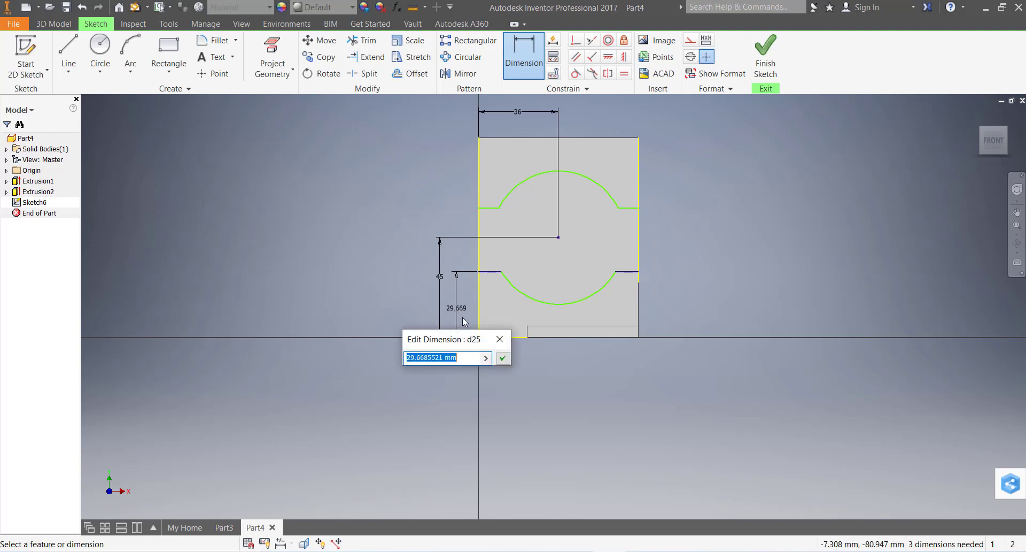
pyautogui.write('30')
pyautogui.press('Return')
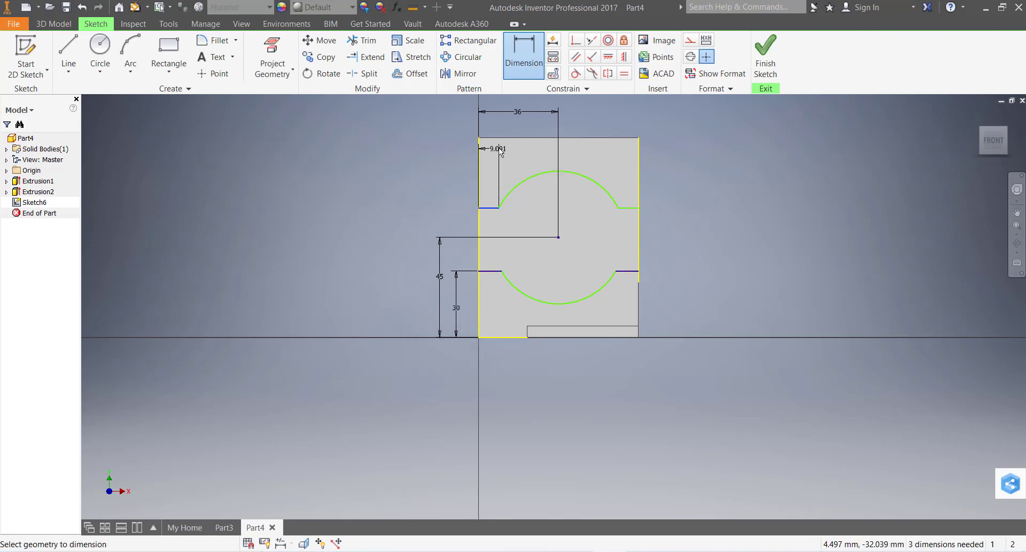
pyautogui.click(505, 137)
pyautogui.click(432, 167)
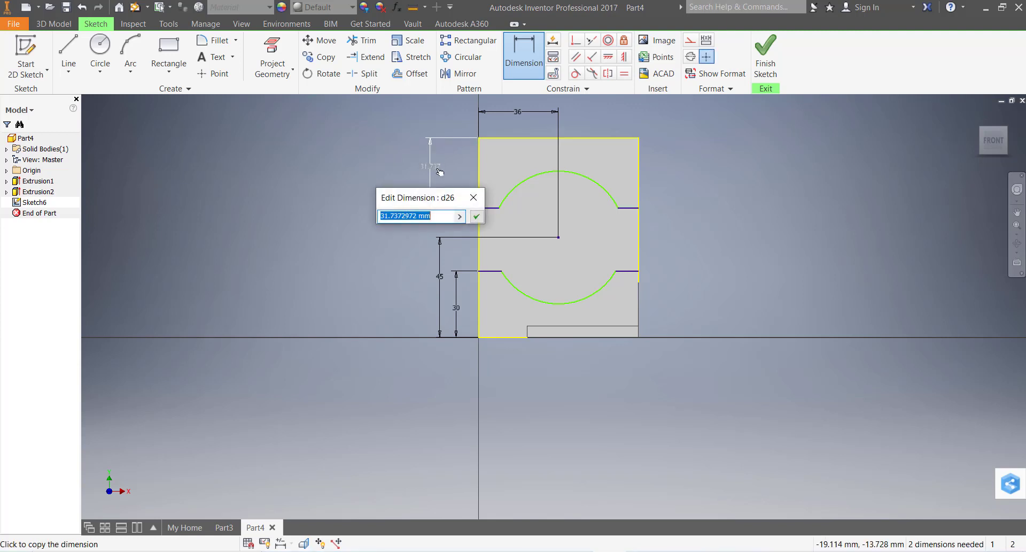
pyautogui.write('24')
pyautogui.press('Return')
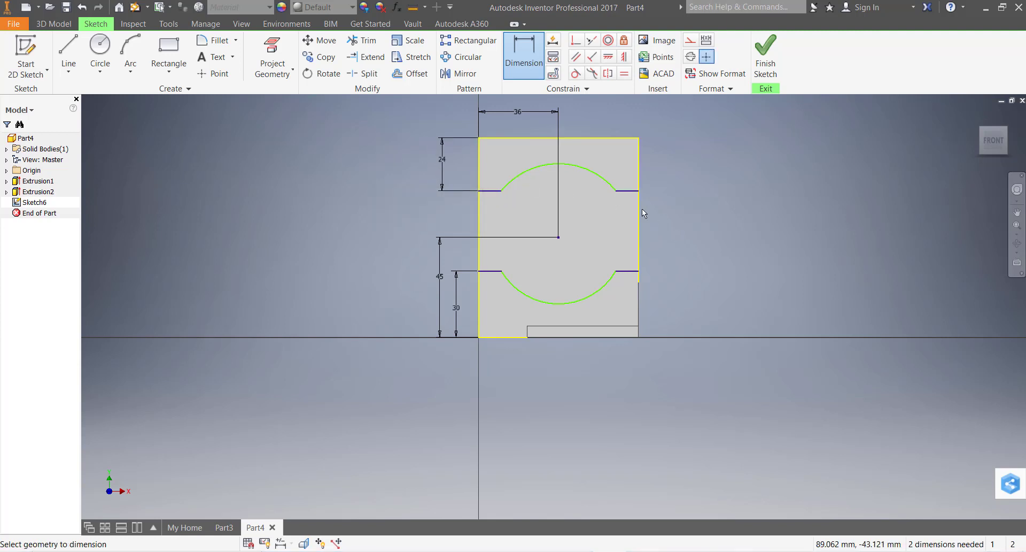
pyautogui.press('Escape')
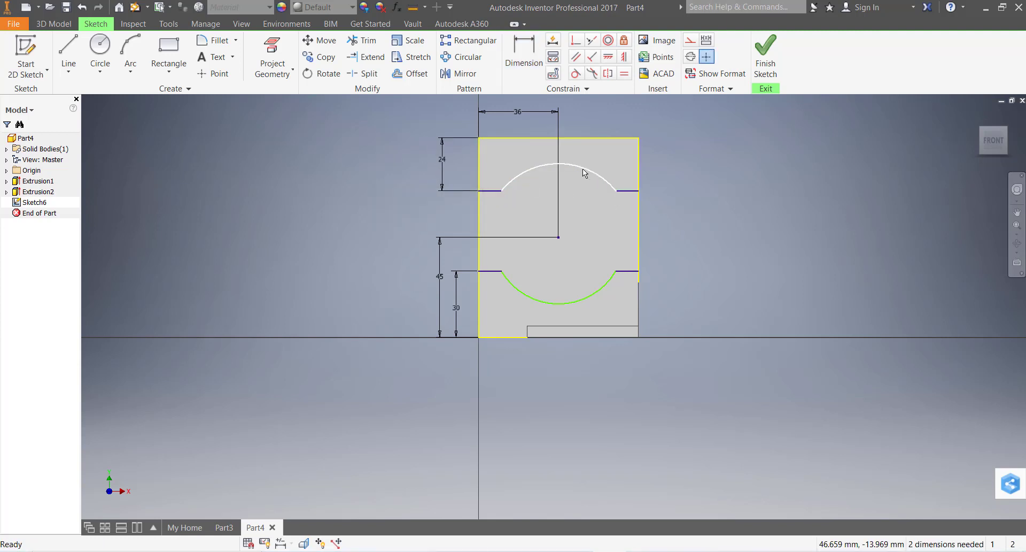
# Make both arcs equal, size the upper arc to 30, and finish the sketch
pyautogui.keyDown('ctrl'); pyautogui.click(591, 295); pyautogui.keyUp('ctrl')
pyautogui.click(625, 73)
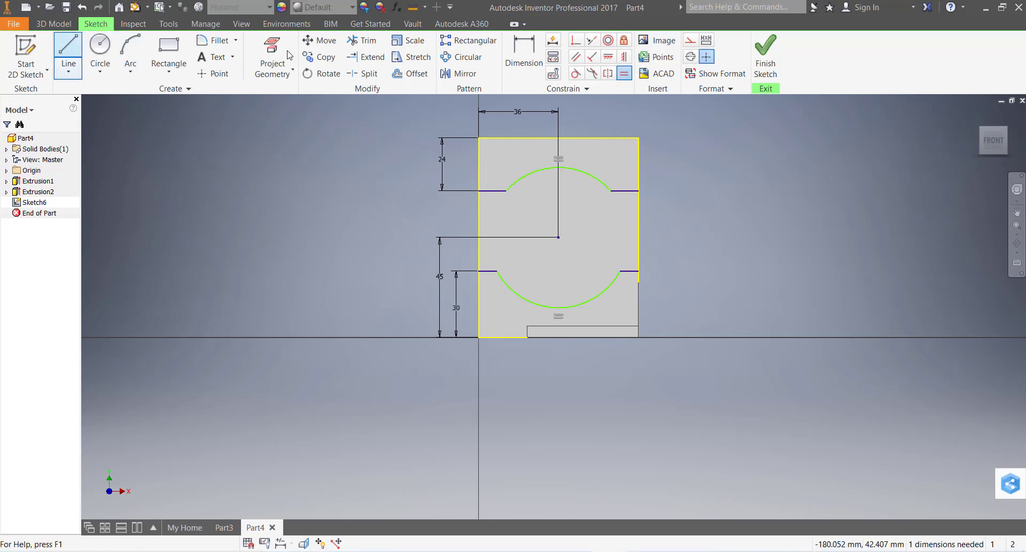
pyautogui.click(524, 56)
pyautogui.click(595, 173)
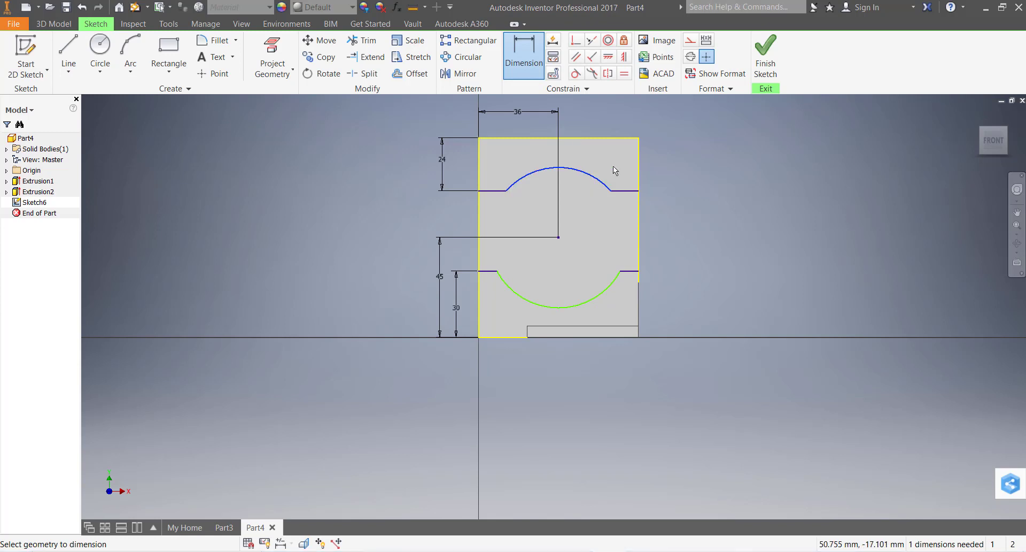
pyautogui.click(658, 148)
pyautogui.write('30')
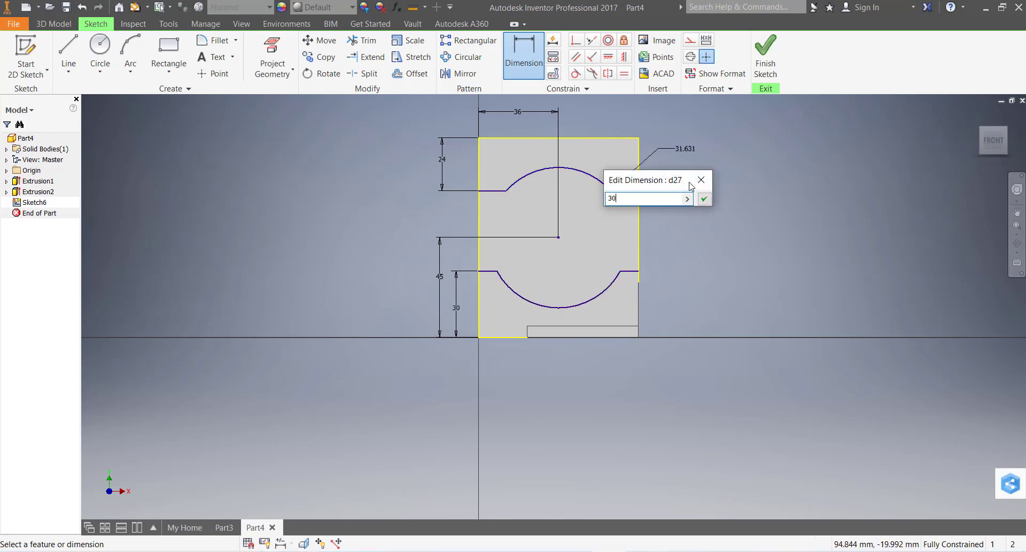
pyautogui.press('Return')
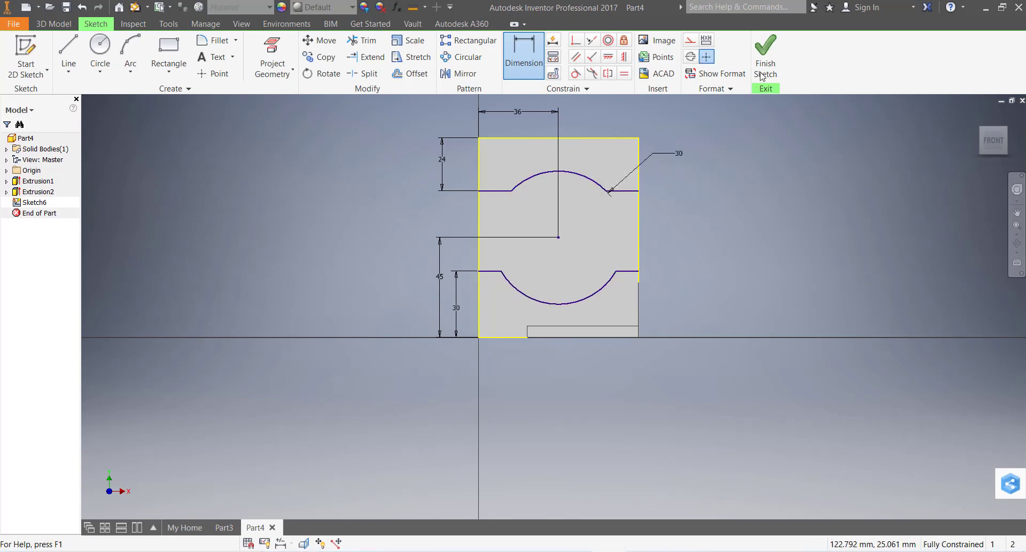
pyautogui.click(765, 54)
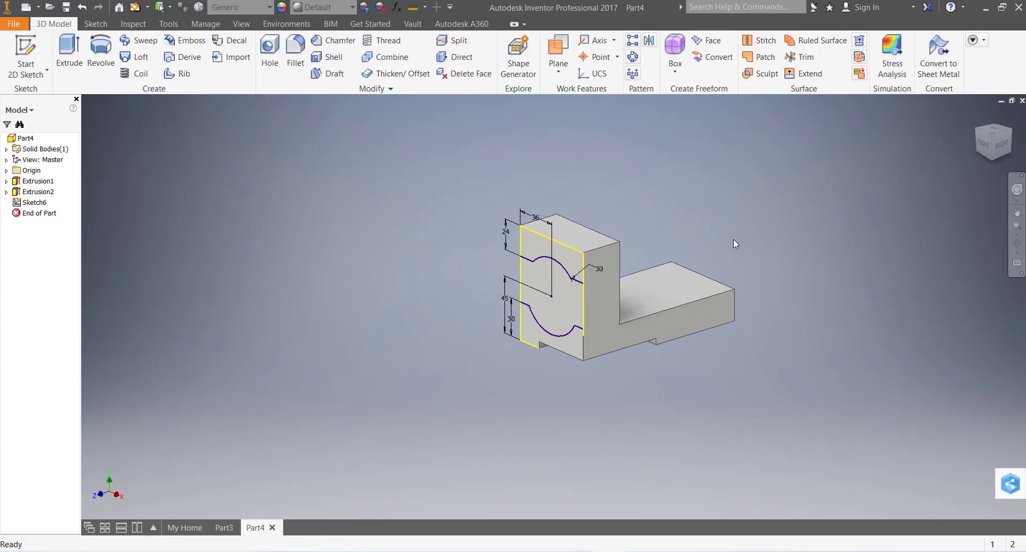
# Extrude the saddle-shaped arc profile 72 mm through the upright block
pyautogui.click(68, 51)
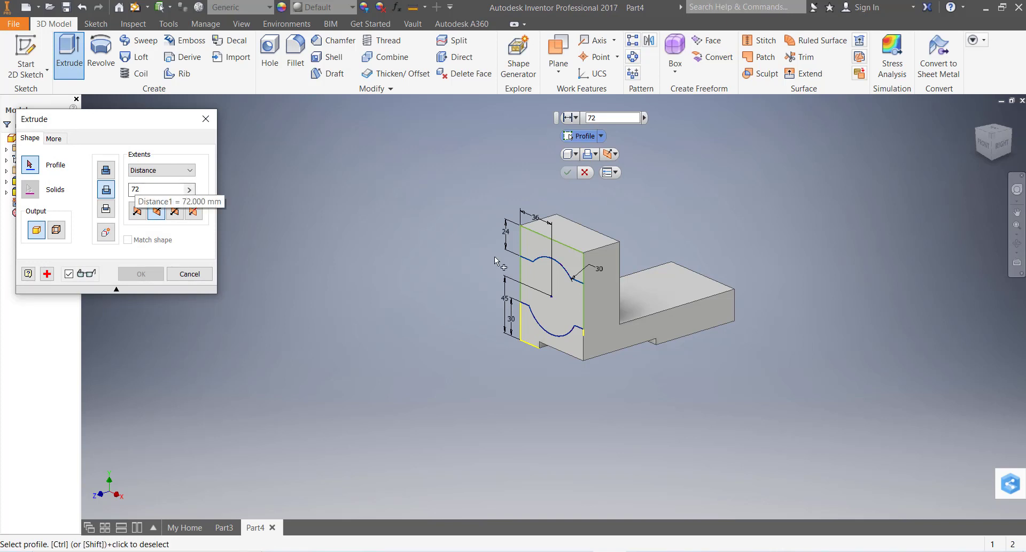
pyautogui.click(579, 290)
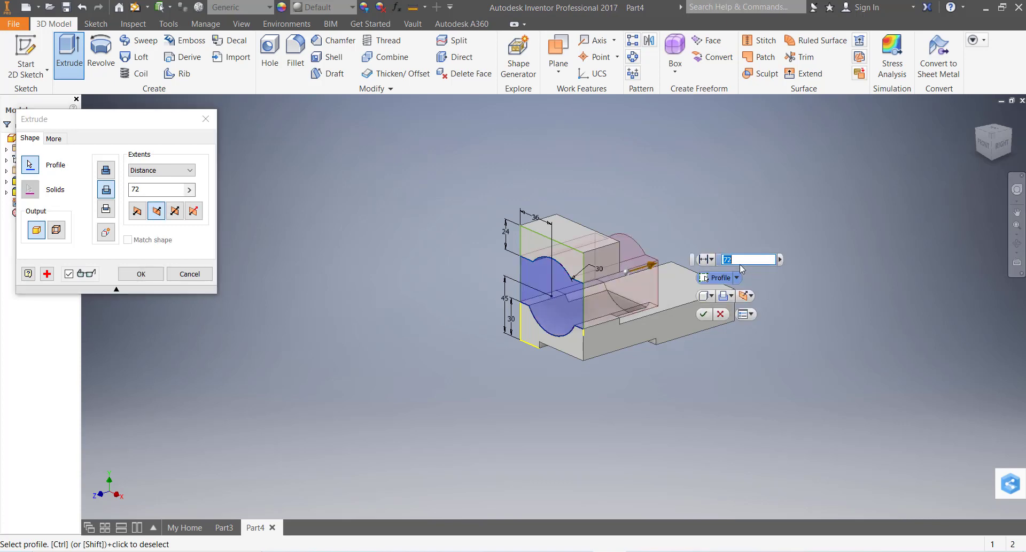
pyautogui.press('Return')
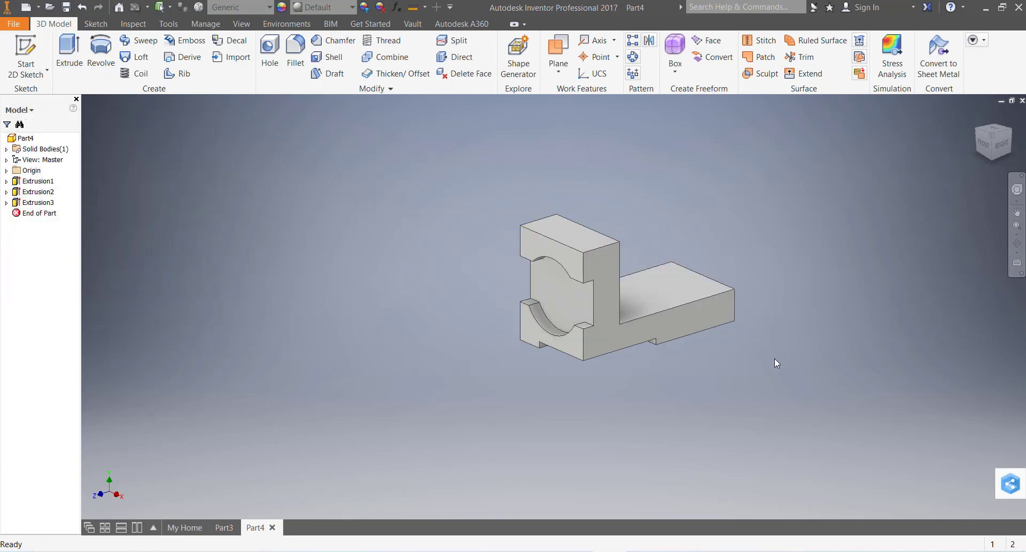
pyautogui.scroll(3, 701, 362)
pyautogui.scroll(-2, 531, 283)
pyautogui.scroll(4, 566, 334)
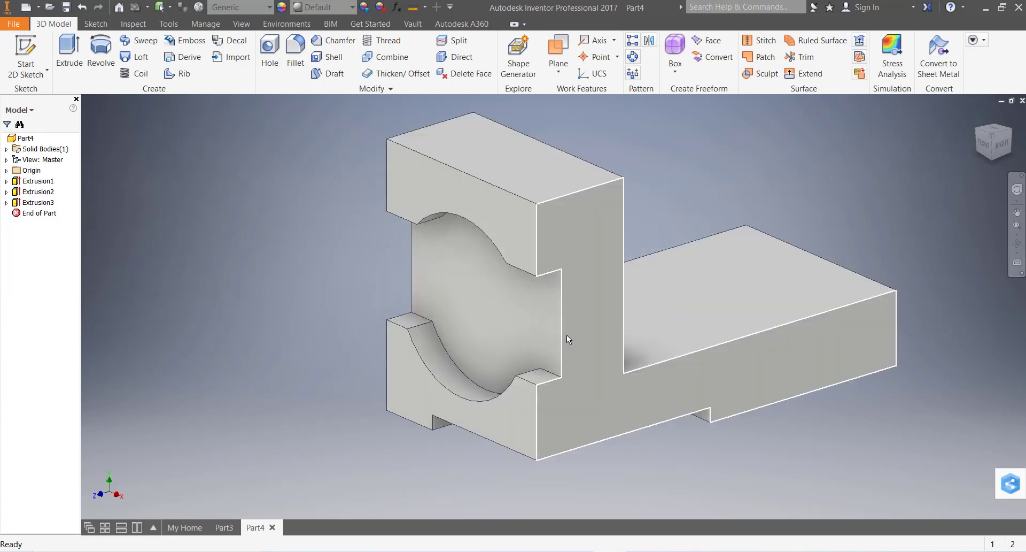
pyautogui.hotkey('alt', 'Tab')
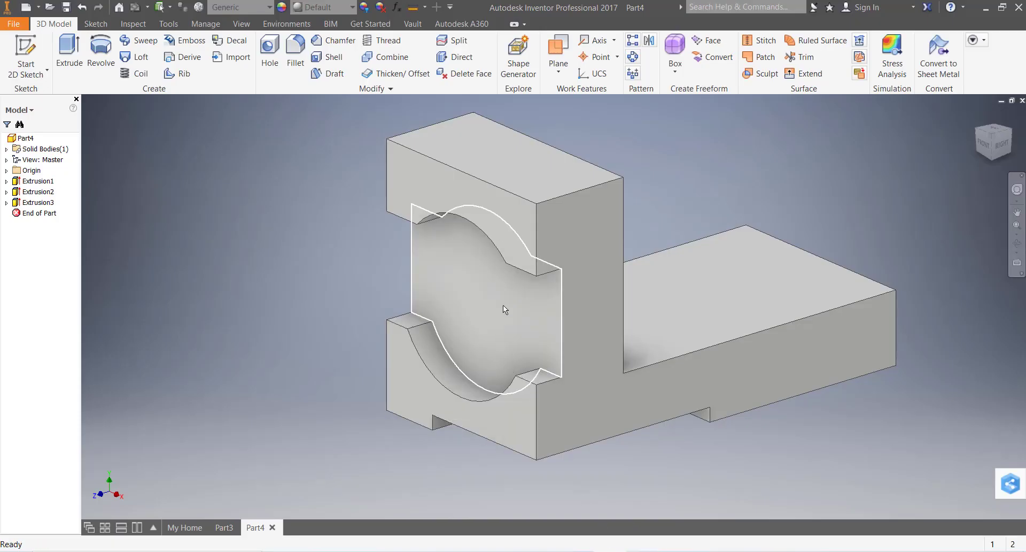
# Start a sketch on the saddle face and draw a circle centred on the arc's centre
pyautogui.click(502, 305)
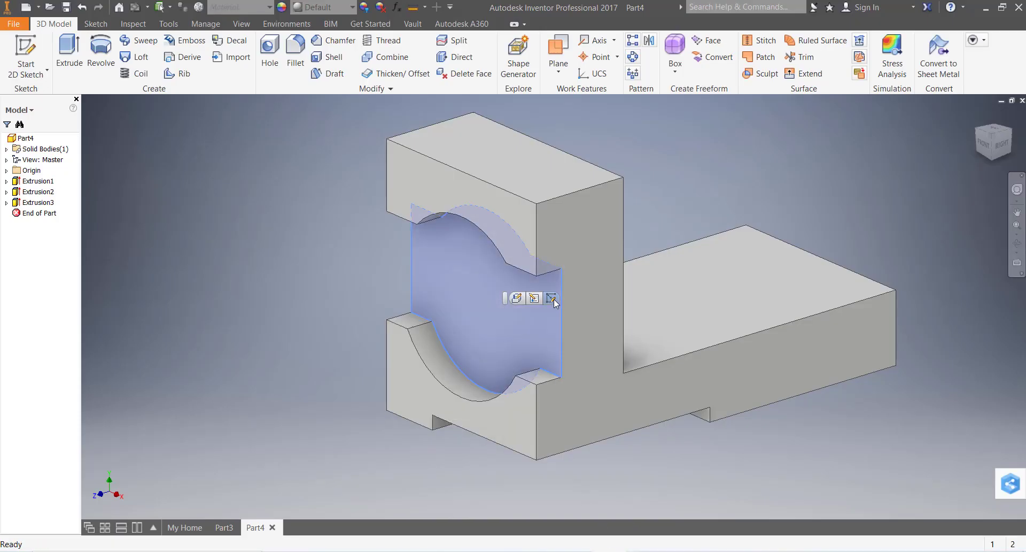
pyautogui.press('s')
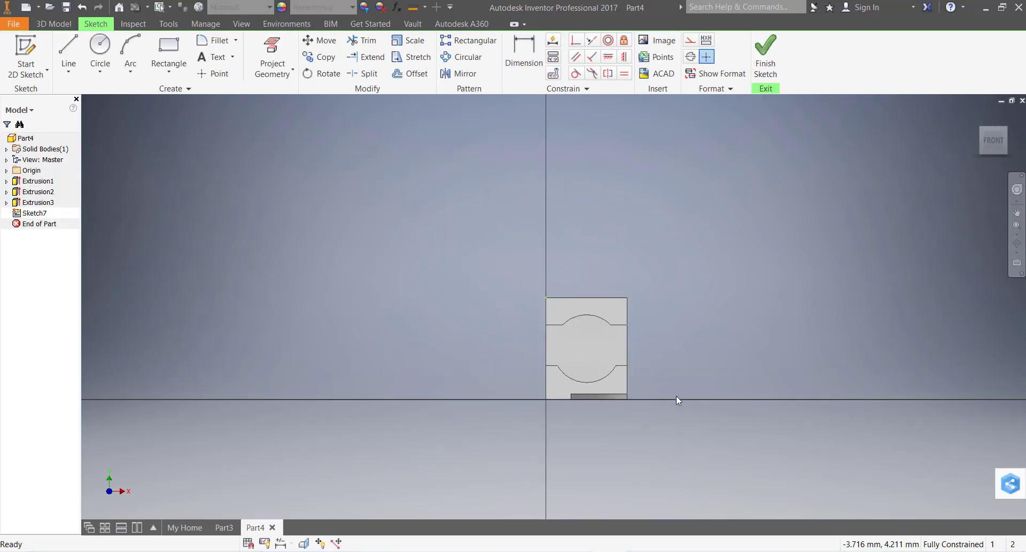
pyautogui.click(100, 48)
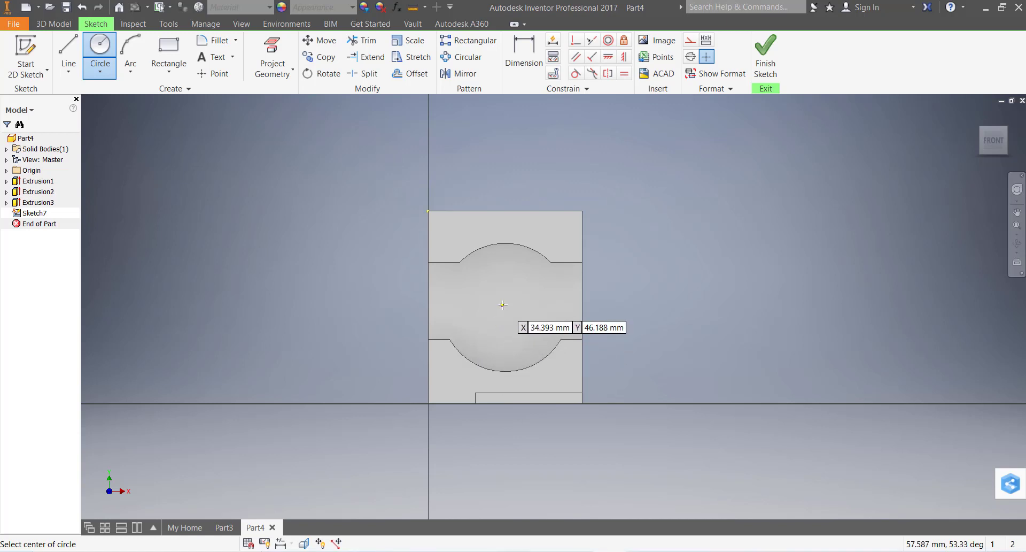
pyautogui.scroll(3, 529, 251)
pyautogui.scroll(-4, 532, 251)
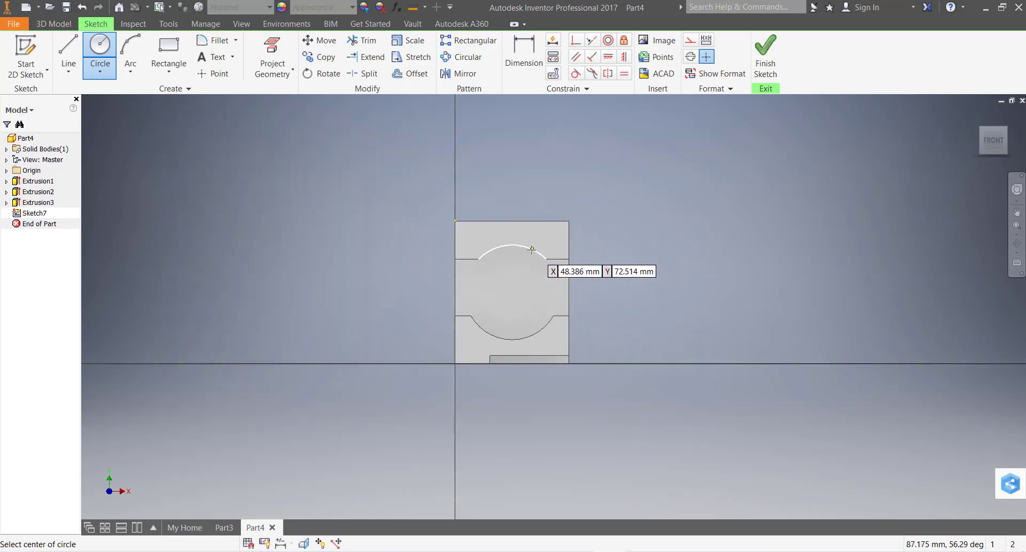
pyautogui.click(514, 288)
pyautogui.click(523, 306)
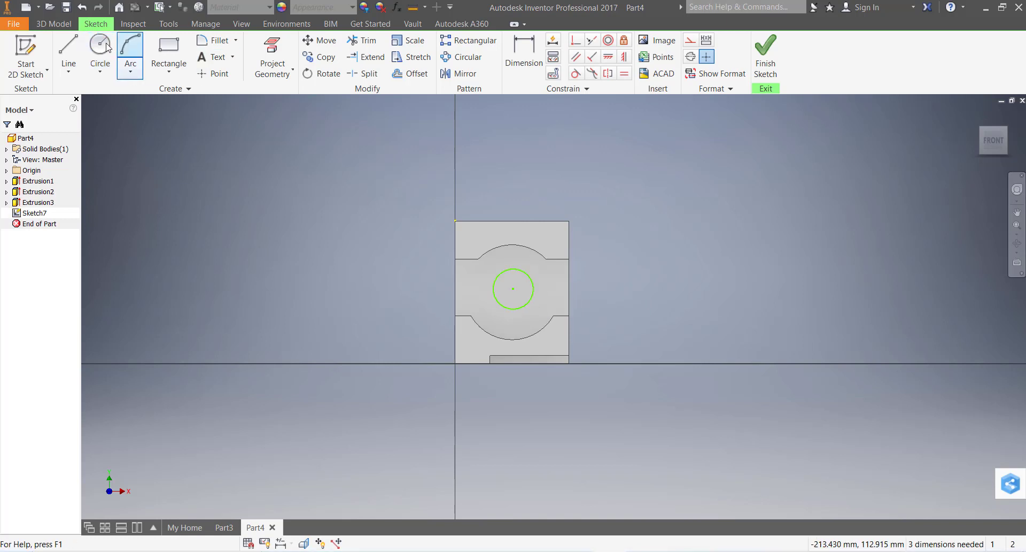
# Dimension the circle's diameter to 24 mm
pyautogui.click(524, 50)
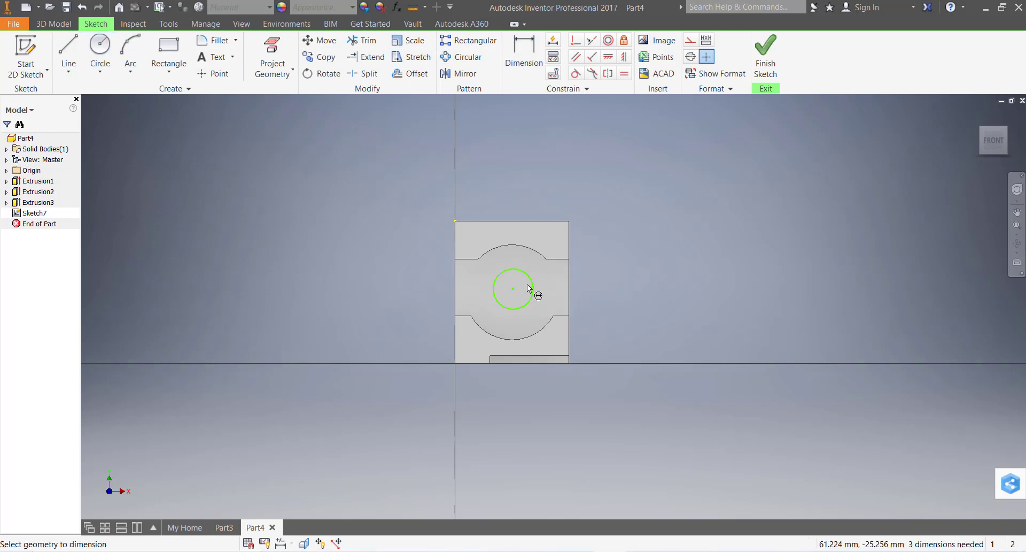
pyautogui.click(529, 281)
pyautogui.click(622, 260)
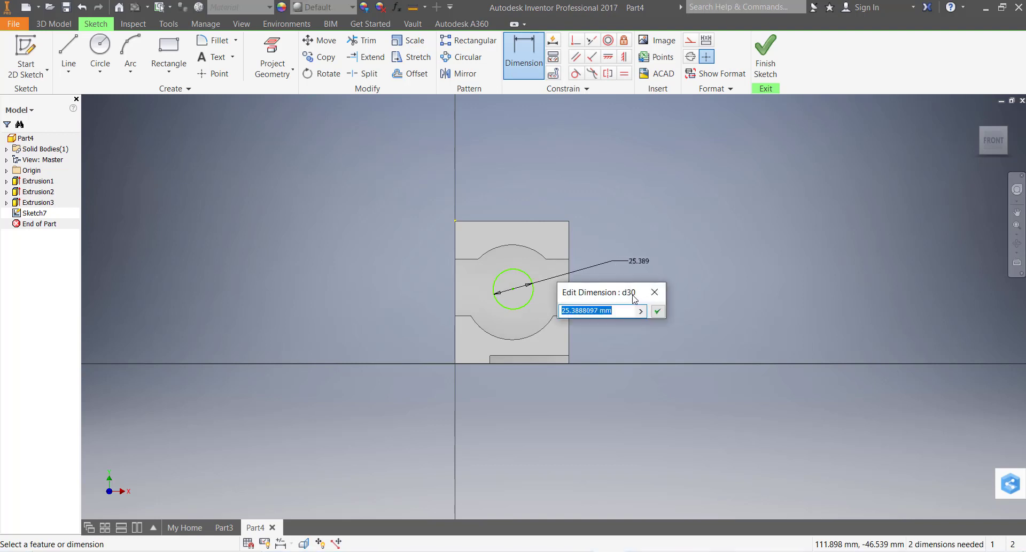
pyautogui.write('24')
pyautogui.press('Return')
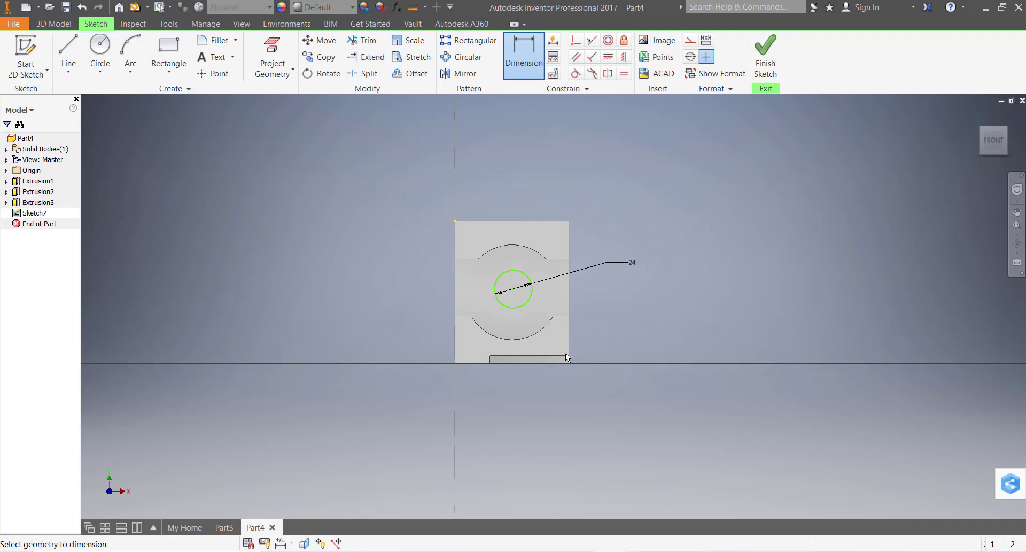
# Locate the circle centre 45 mm above the bottom edge and 36 mm from the left edge
pyautogui.scroll(5, 566, 353)
pyautogui.scroll(-10, 586, 377)
pyautogui.scroll(3, 576, 373)
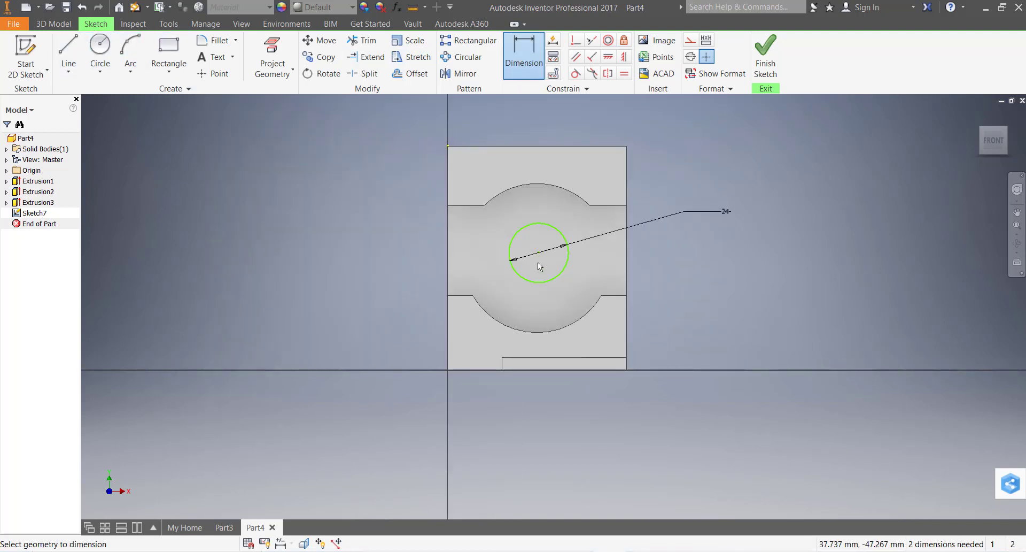
pyautogui.click(540, 252)
pyautogui.click(487, 369)
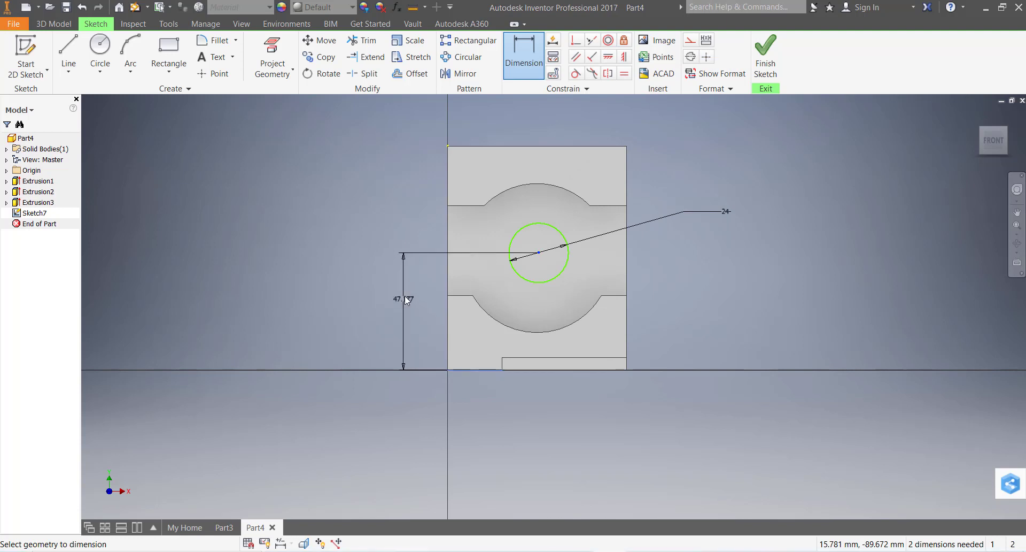
pyautogui.click(407, 297)
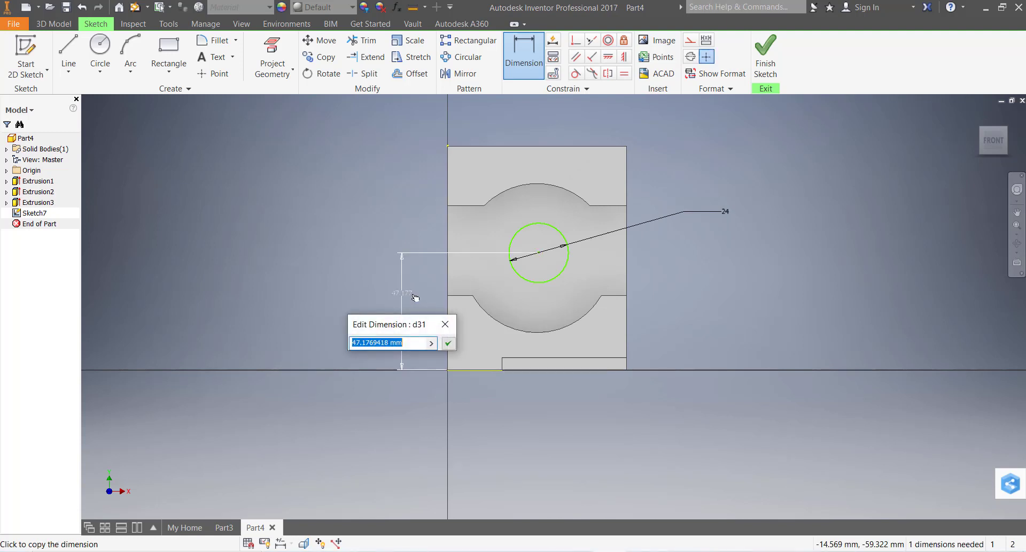
pyautogui.write('45')
pyautogui.press('Return')
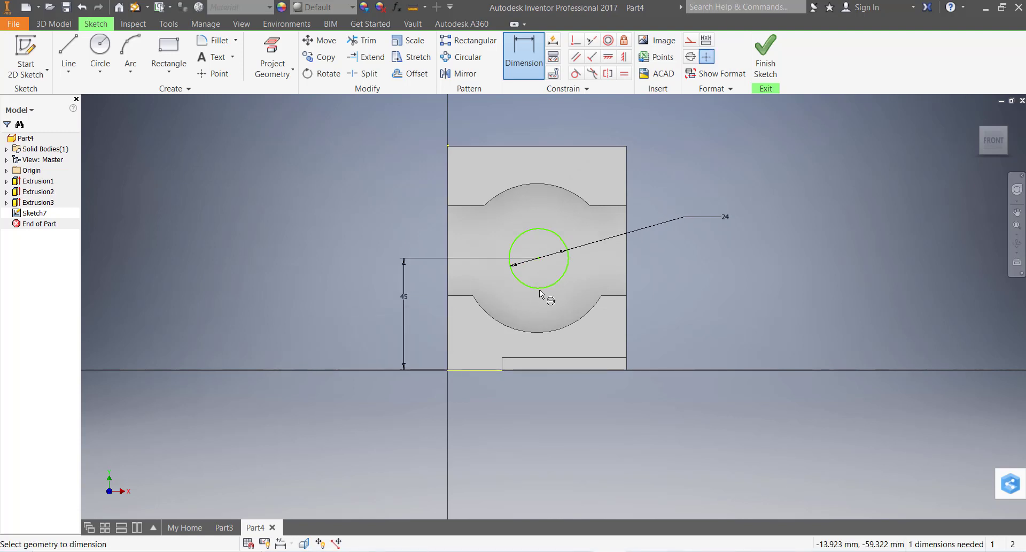
pyautogui.click(538, 259)
pyautogui.click(450, 239)
pyautogui.click(479, 174)
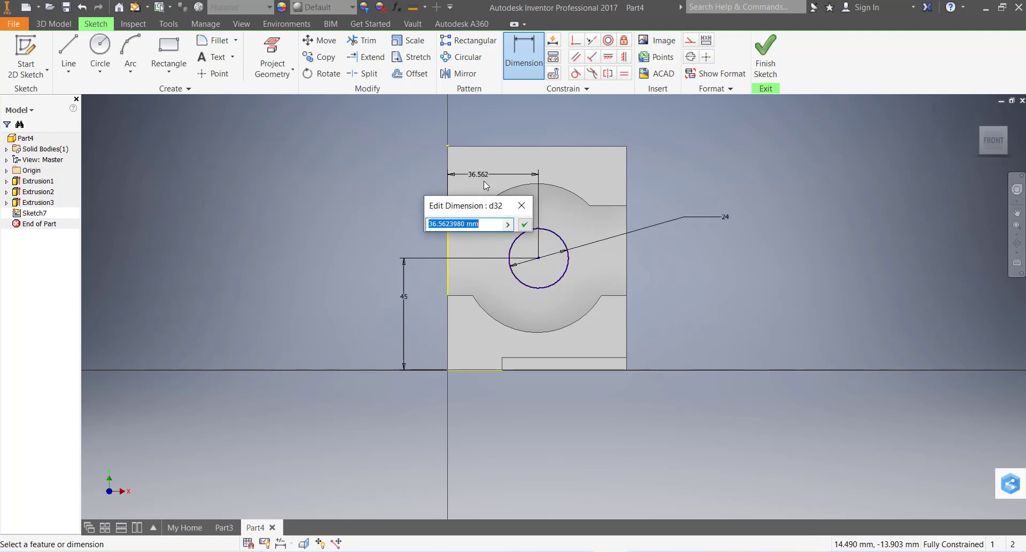
pyautogui.write('36')
pyautogui.press('Return')
# Finish the sketch and cut the 24 mm circle through the whole part with Extents set to All
pyautogui.click(765, 53)
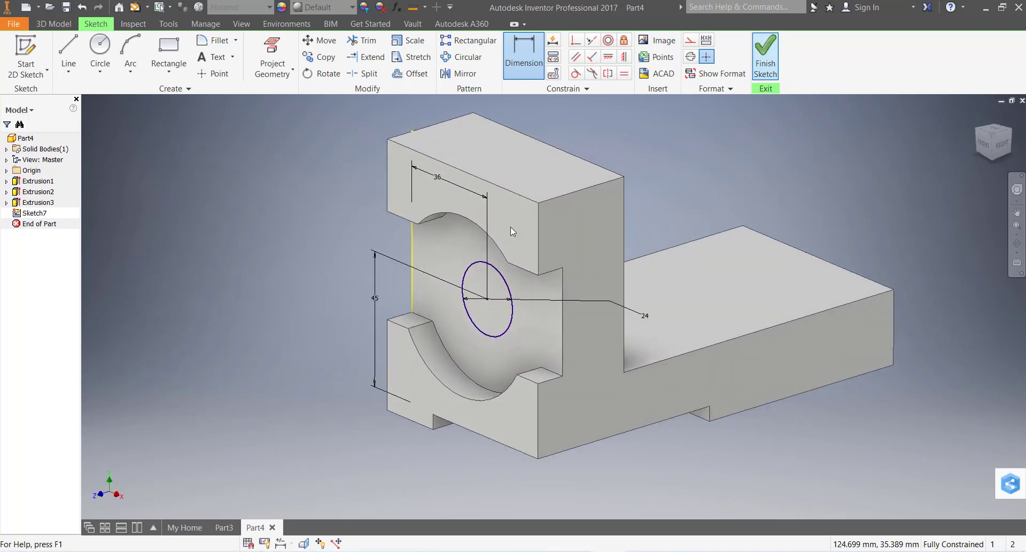
pyautogui.click(69, 51)
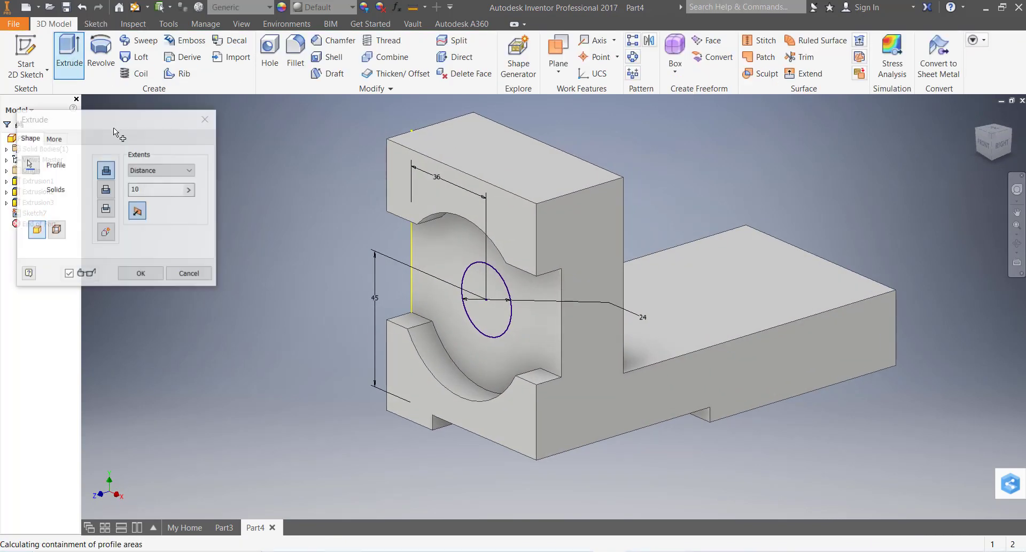
pyautogui.click(107, 194)
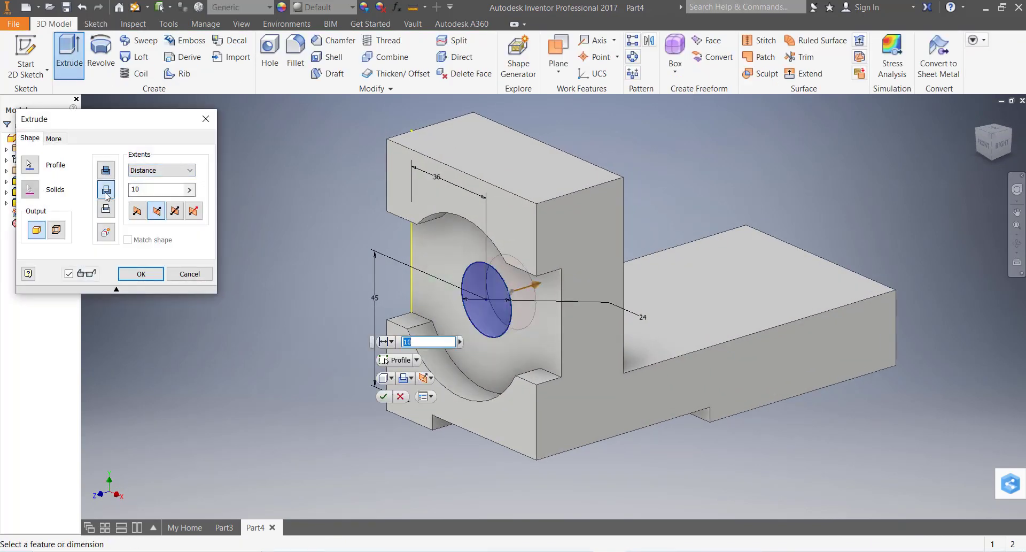
pyautogui.click(160, 170)
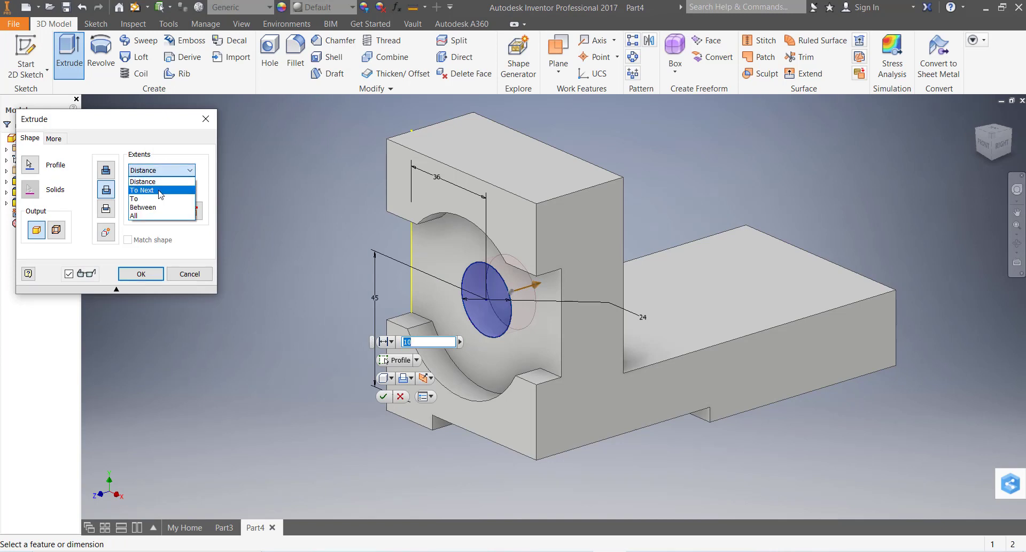
pyautogui.click(140, 216)
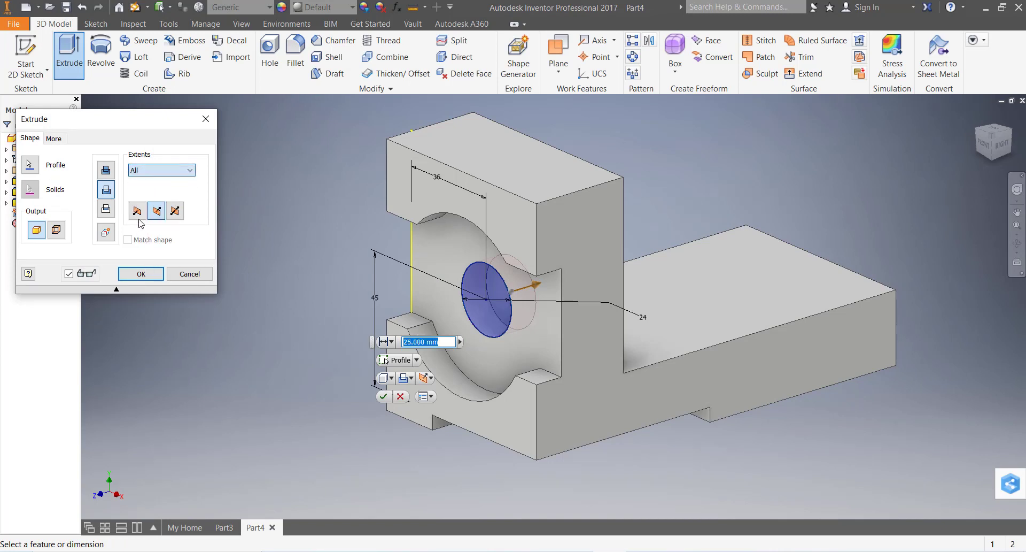
pyautogui.click(141, 273)
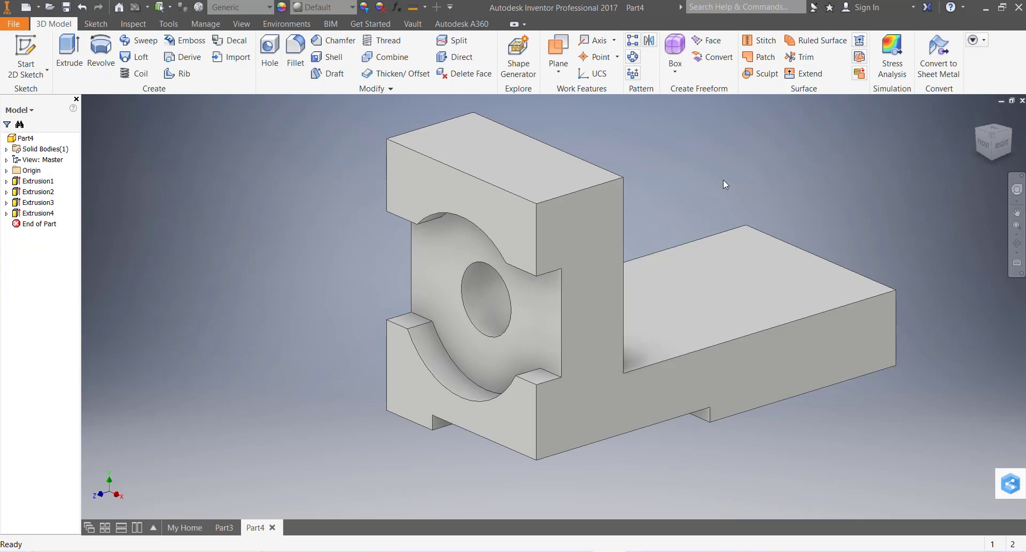
# Select the top face of the bracket's base
pyautogui.scroll(2, 723, 181)
pyautogui.scroll(3, 877, 224)
pyautogui.scroll(-4, 865, 241)
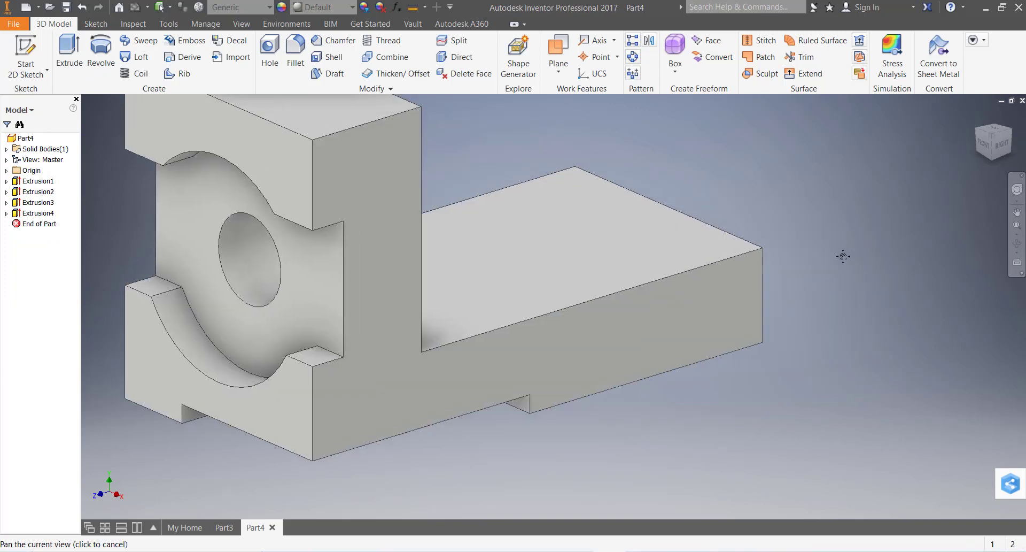
pyautogui.scroll(1, 838, 263)
pyautogui.scroll(2, 770, 275)
pyautogui.click(691, 268)
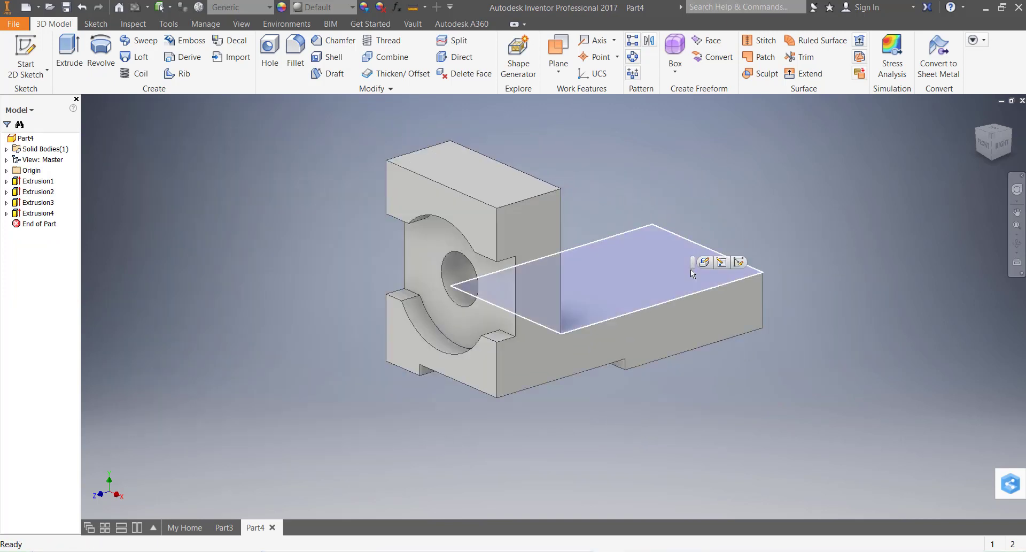
# Sketch on the base's top face a centre-to-centre slot running left from the right edge
pyautogui.click(740, 261)
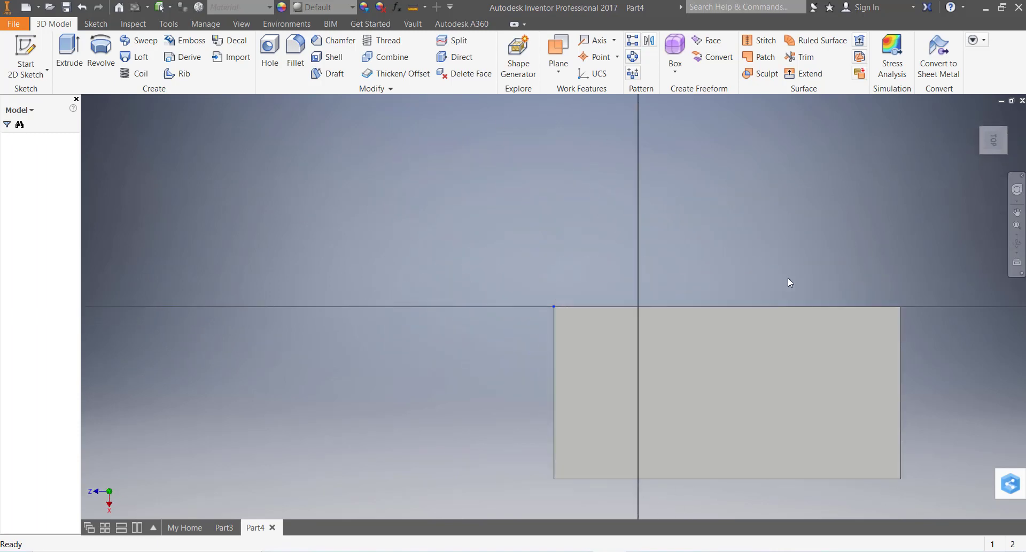
pyautogui.scroll(2, 758, 349)
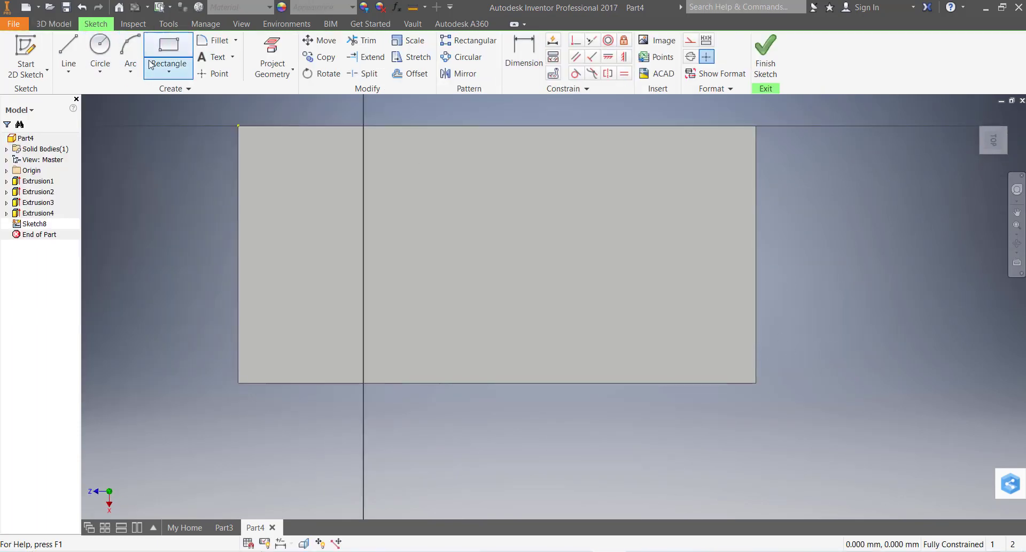
pyautogui.click(167, 75)
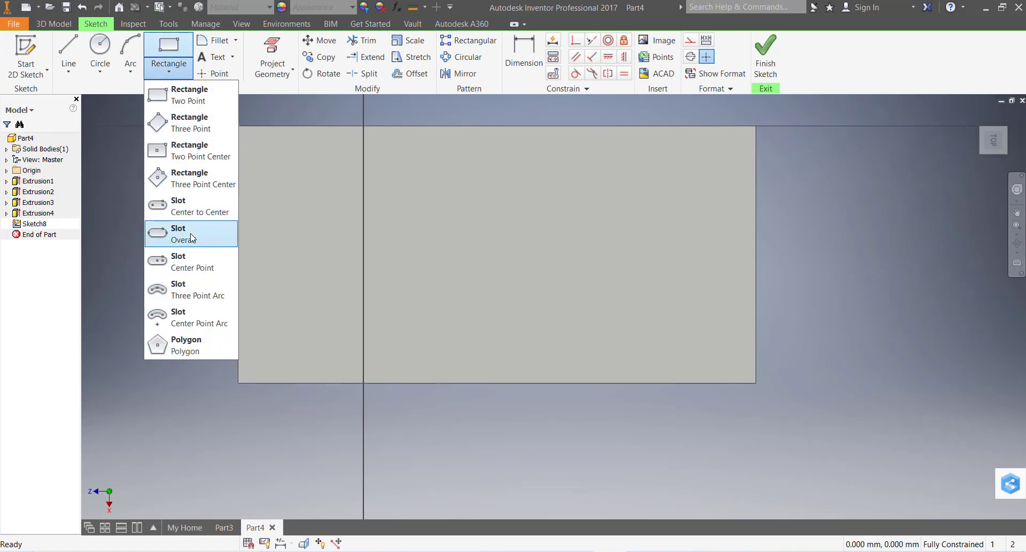
pyautogui.click(193, 213)
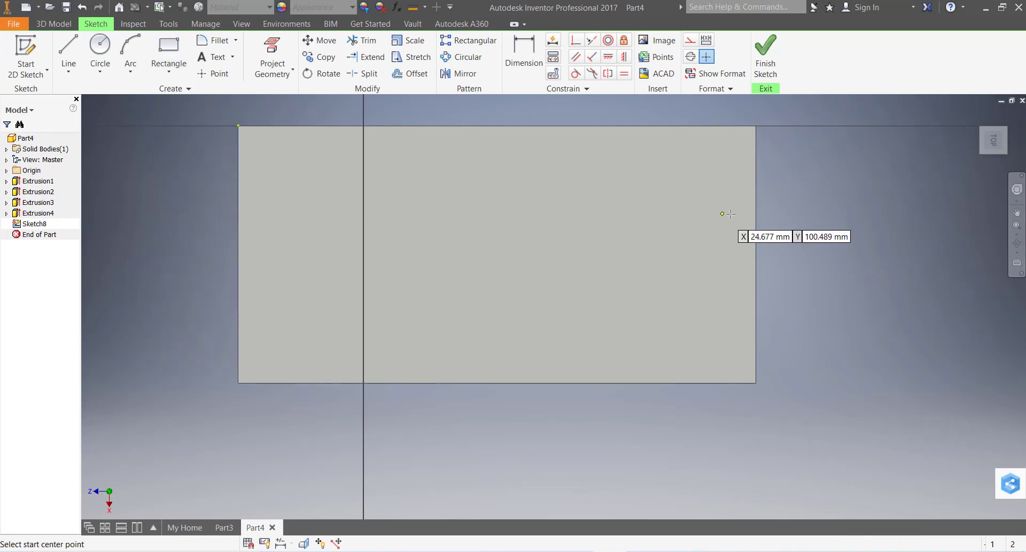
pyautogui.click(756, 256)
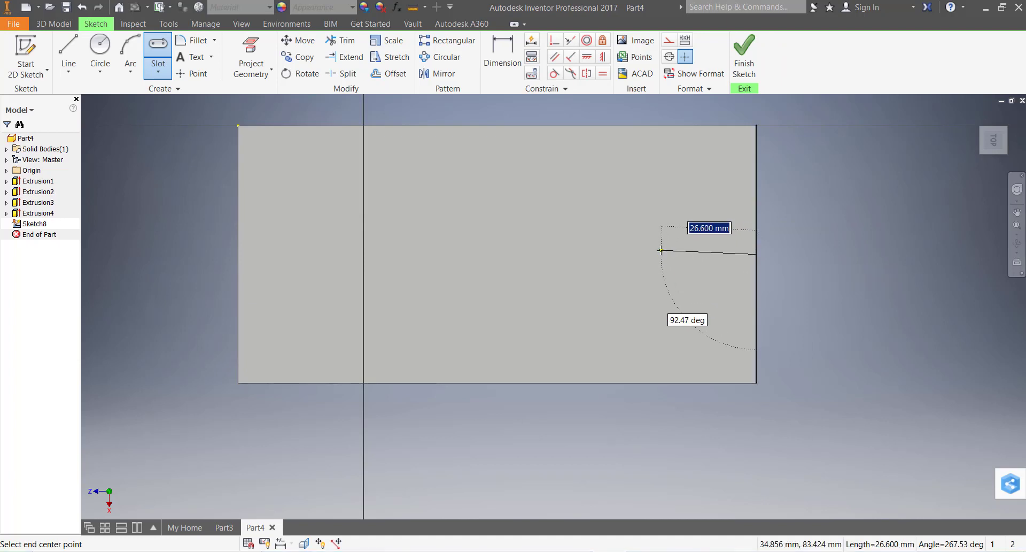
pyautogui.click(661, 255)
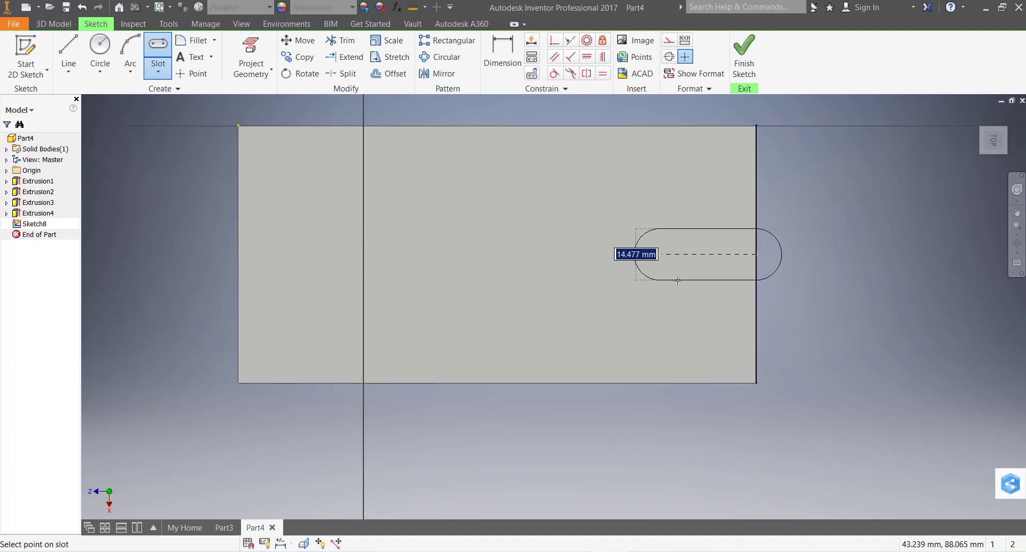
pyautogui.click(678, 281)
pyautogui.press('Escape')
pyautogui.scroll(-3, 810, 265)
pyautogui.scroll(5, 794, 280)
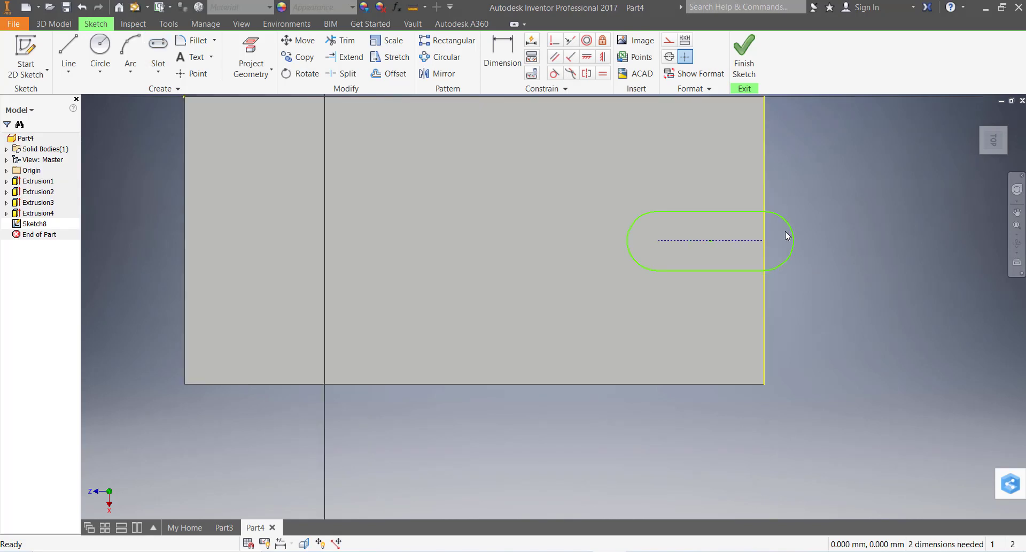
# Delete the slot's right arc and place the left arc centre 50 mm from the right edge
pyautogui.press('Delete')
pyautogui.click(503, 54)
pyautogui.click(656, 240)
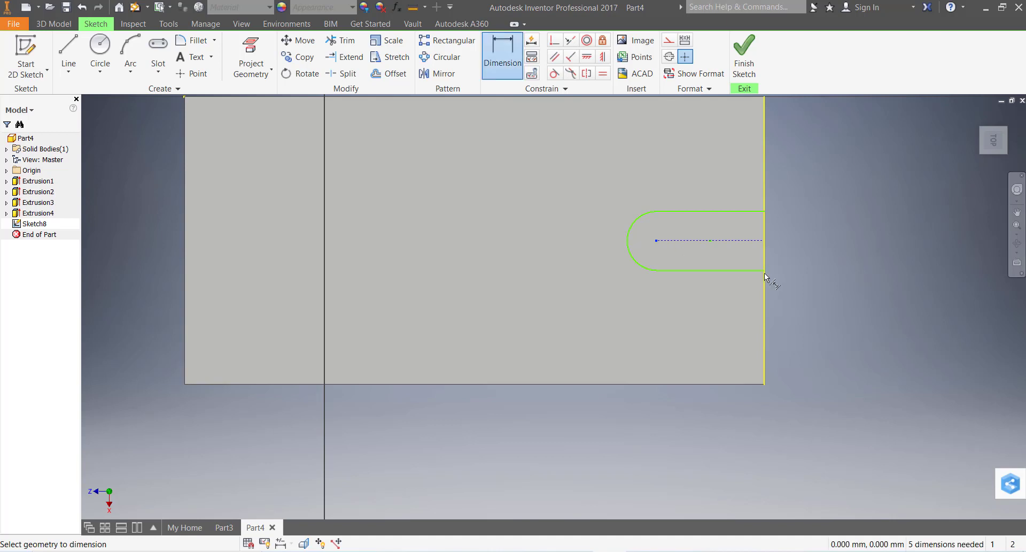
pyautogui.click(763, 289)
pyautogui.click(717, 310)
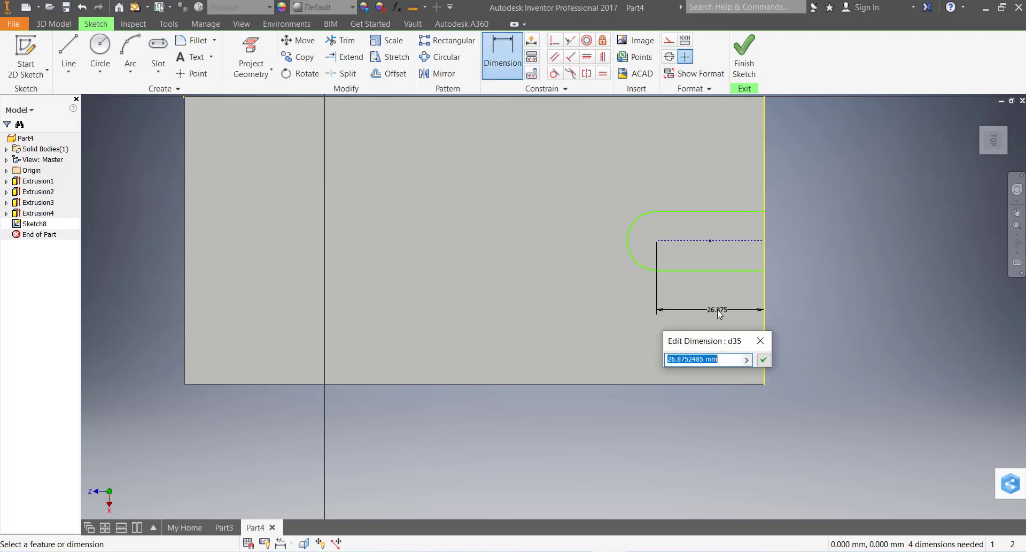
pyautogui.write('50')
pyautogui.press('Return')
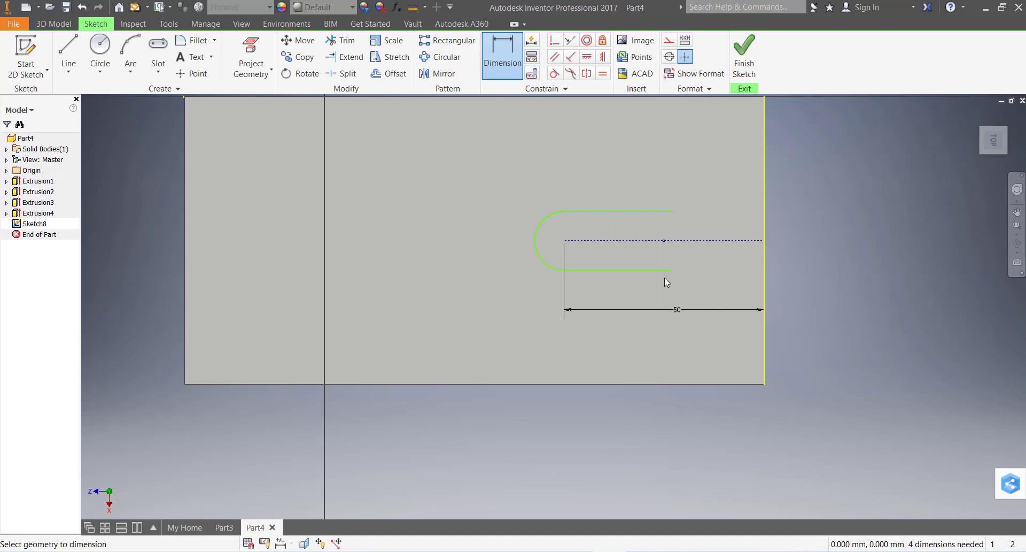
# Give the slot's left arc a radius of 12
pyautogui.click(550, 214)
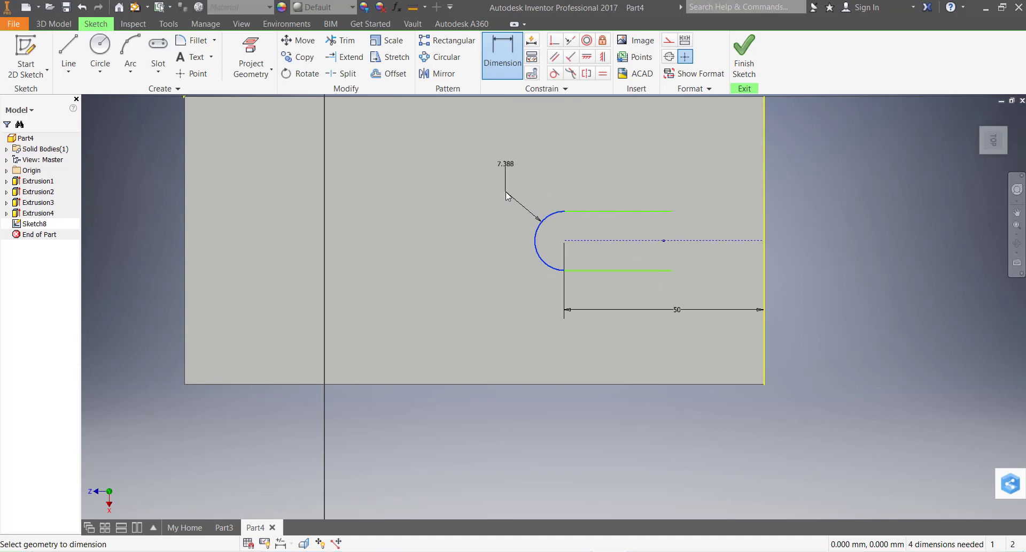
pyautogui.click(506, 166)
pyautogui.write('12')
pyautogui.press('Return')
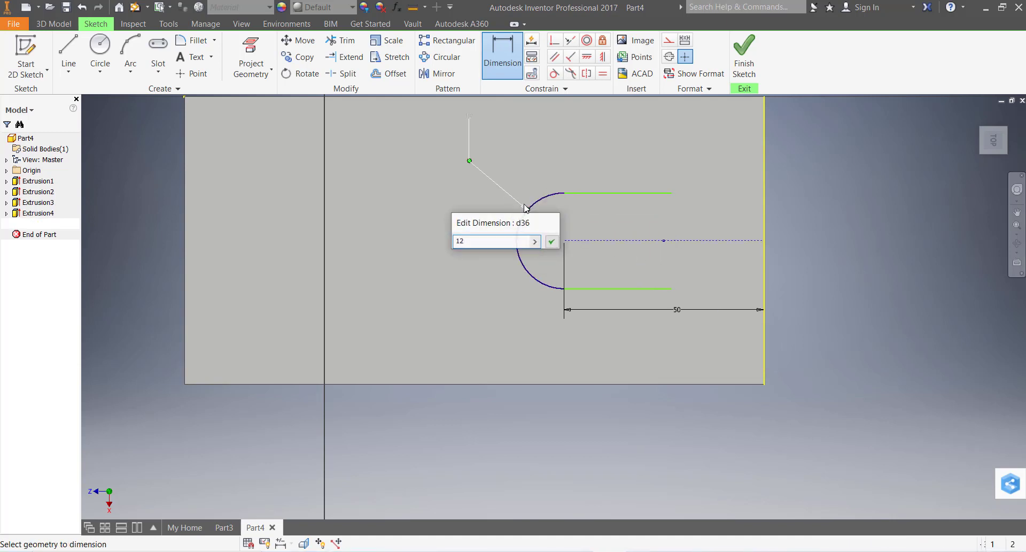
pyautogui.press('Escape')
# Extend the top and bottom slot lines out to the right edge
pyautogui.moveTo(671, 194); pyautogui.dragTo(765, 193)
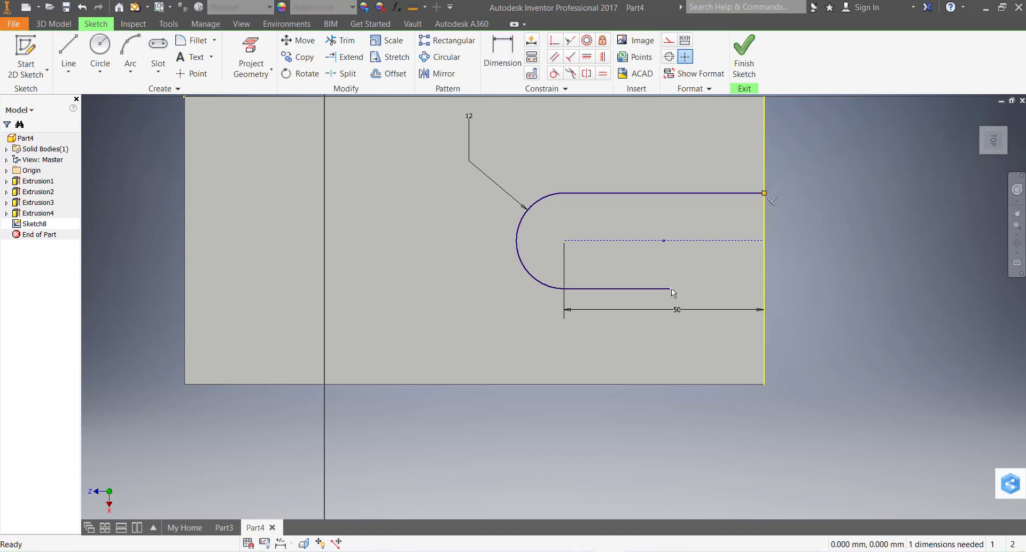
pyautogui.moveTo(672, 288); pyautogui.dragTo(764, 288)
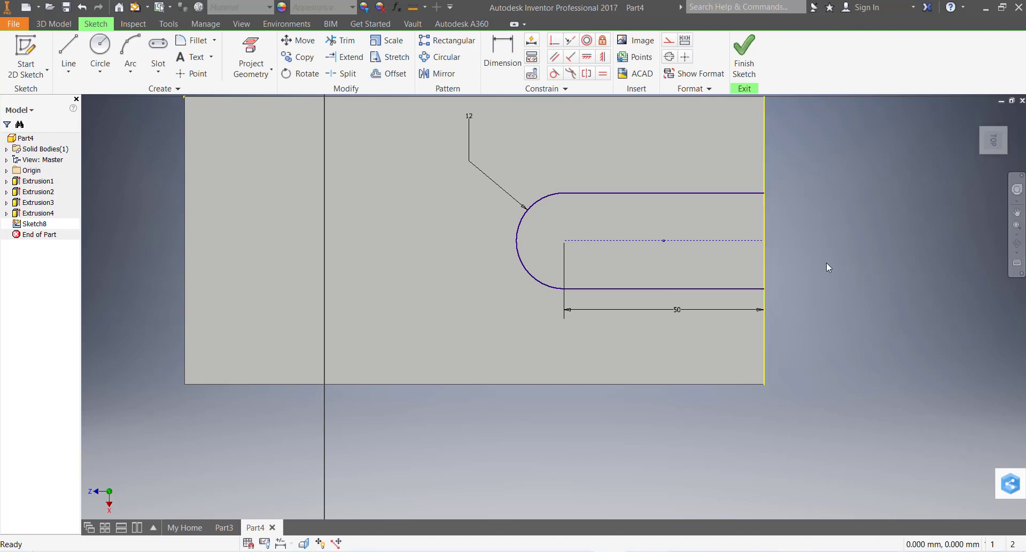
pyautogui.scroll(3, 830, 258)
pyautogui.scroll(3, 856, 281)
pyautogui.scroll(-3, 882, 288)
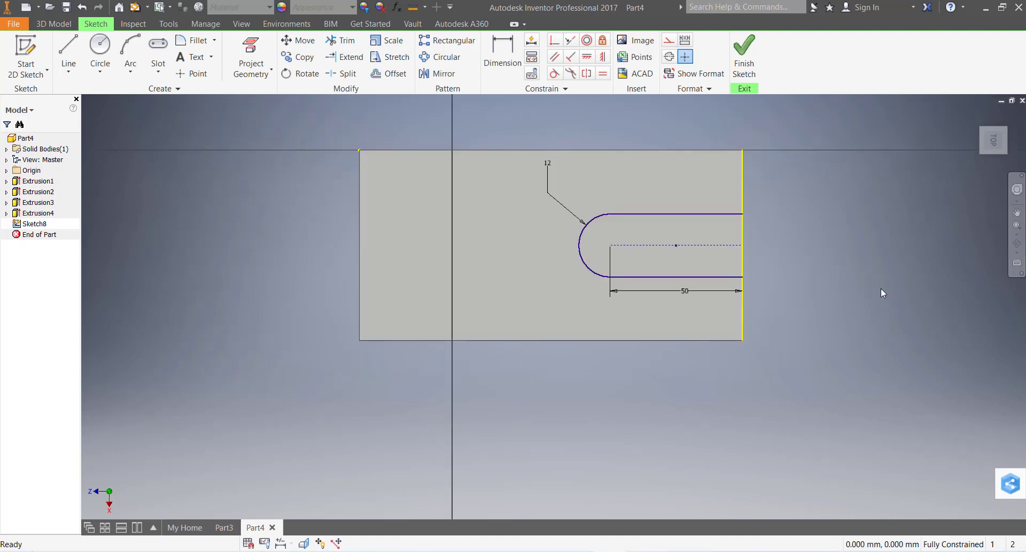
# Begin a vertical dimension from the bottom edge to the slot centreline
pyautogui.click(500, 48)
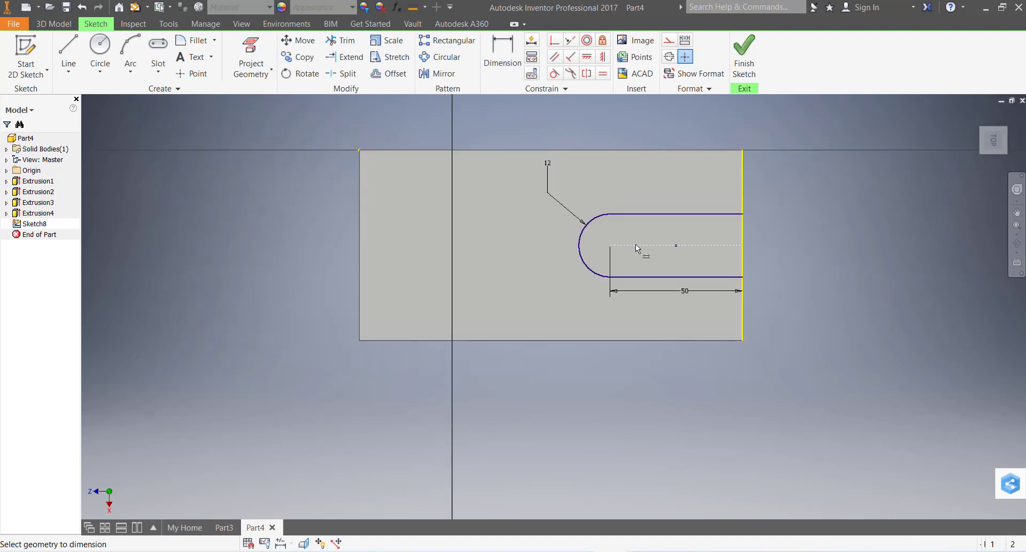
pyautogui.click(641, 339)
pyautogui.click(695, 245)
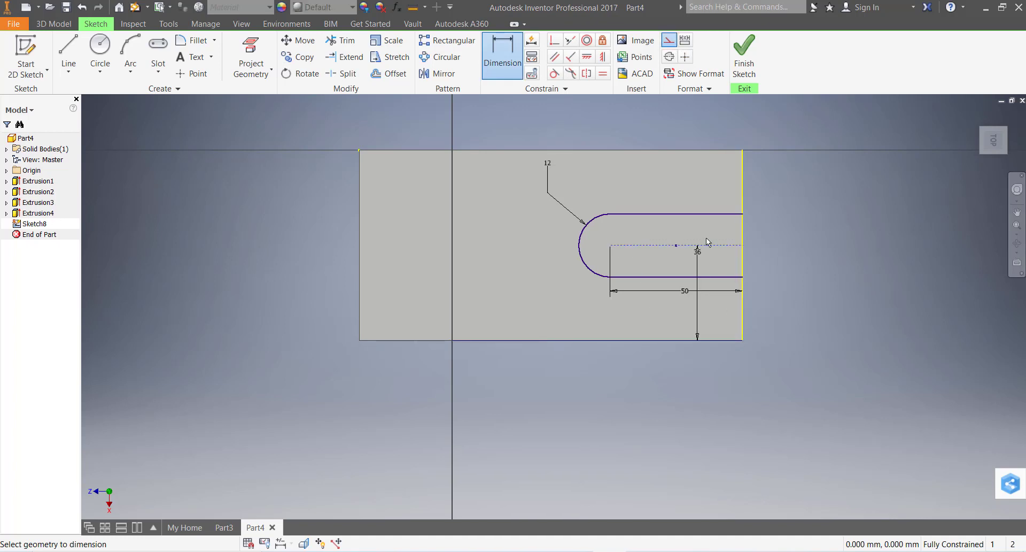
# Finish the sketch and cut the U-shaped slot through the whole base with Extents All
pyautogui.press('Escape')
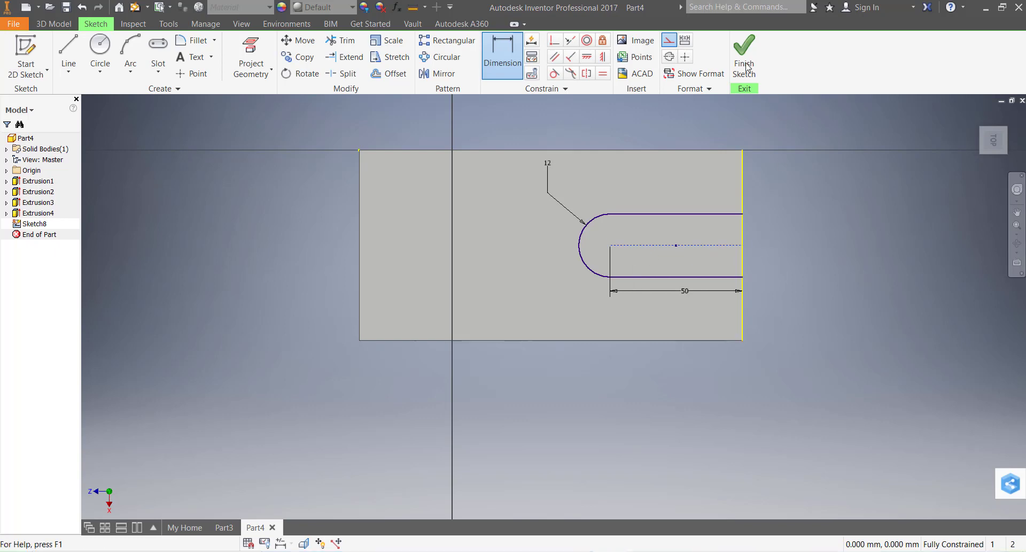
pyautogui.press('F6')
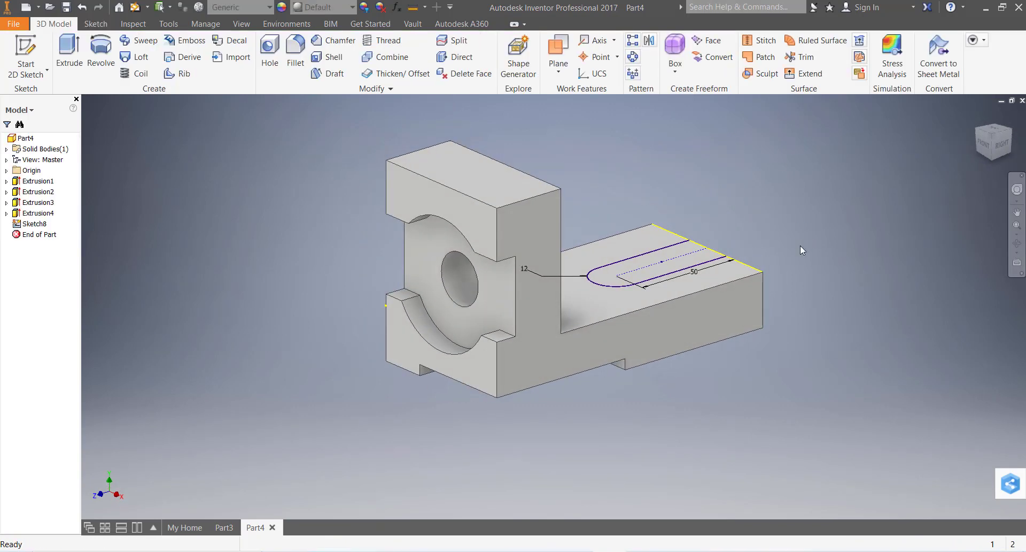
pyautogui.click(78, 63)
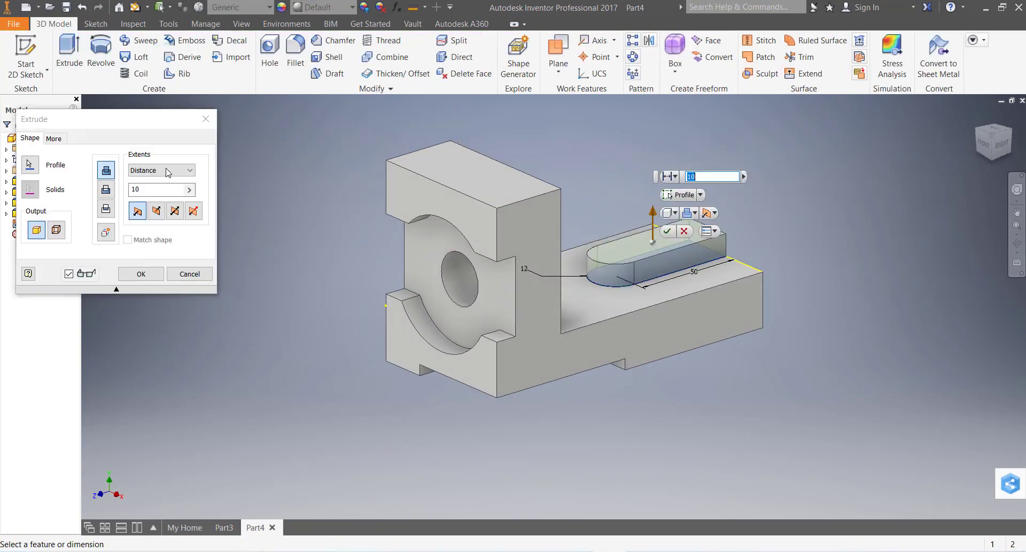
pyautogui.click(106, 191)
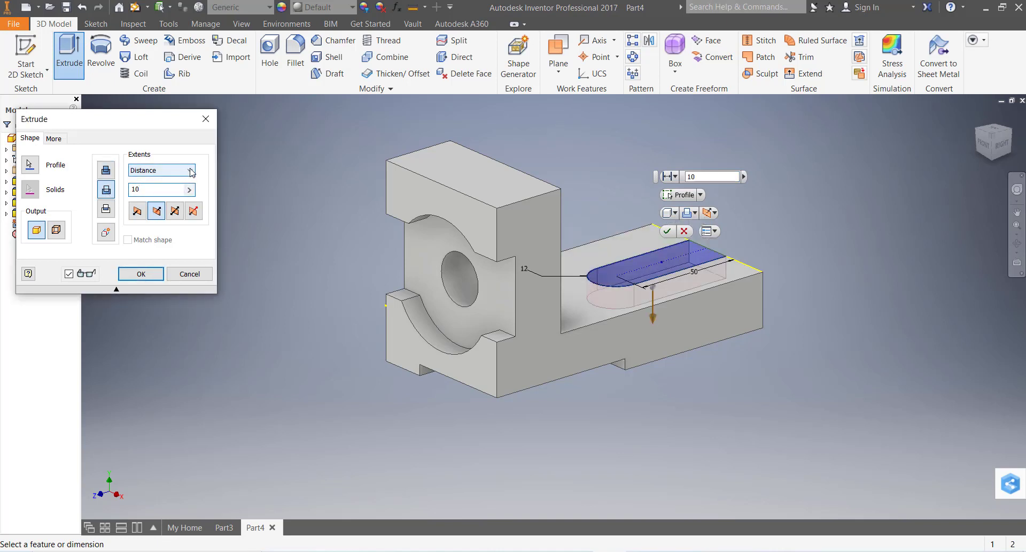
pyautogui.click(187, 170)
pyautogui.click(153, 216)
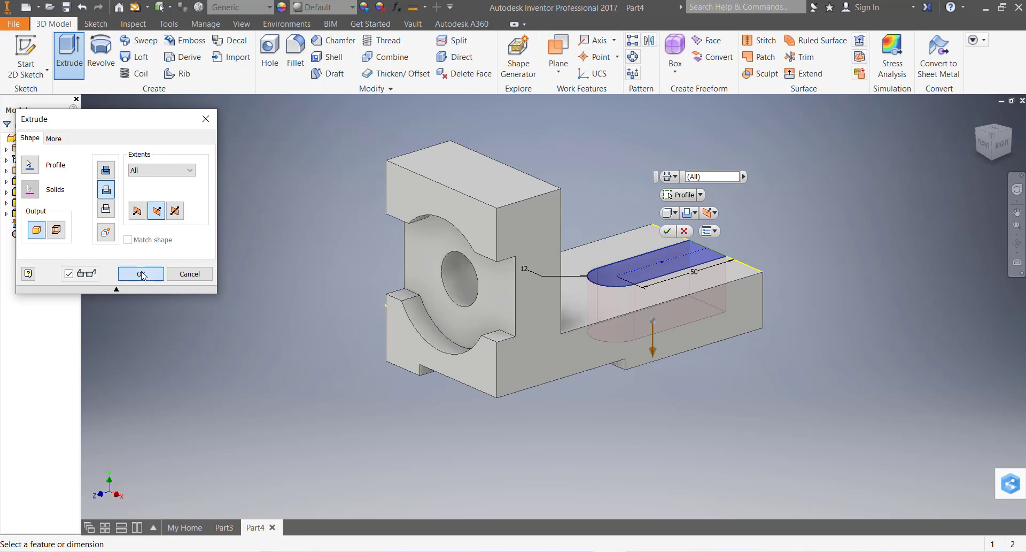
pyautogui.click(141, 274)
pyautogui.scroll(3, 828, 264)
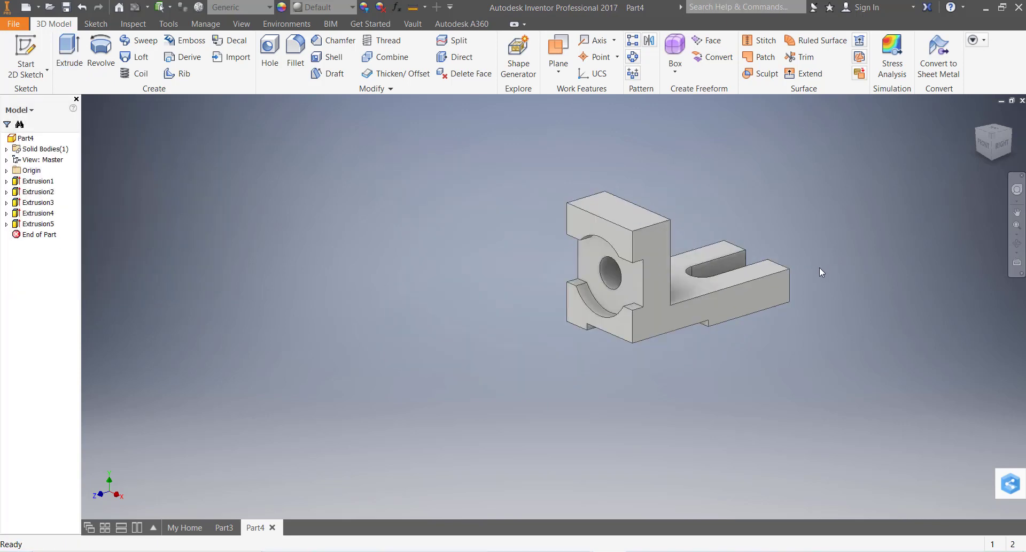
pyautogui.scroll(-3, 783, 258)
pyautogui.scroll(2, 787, 259)
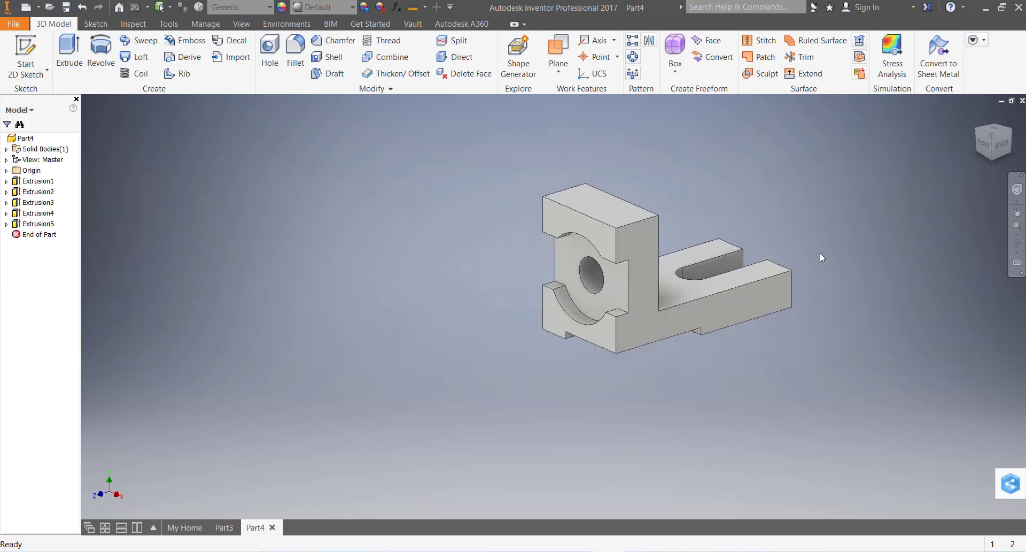
pyautogui.moveTo(820, 256); pyautogui.dragTo(797, 262, button='middle')
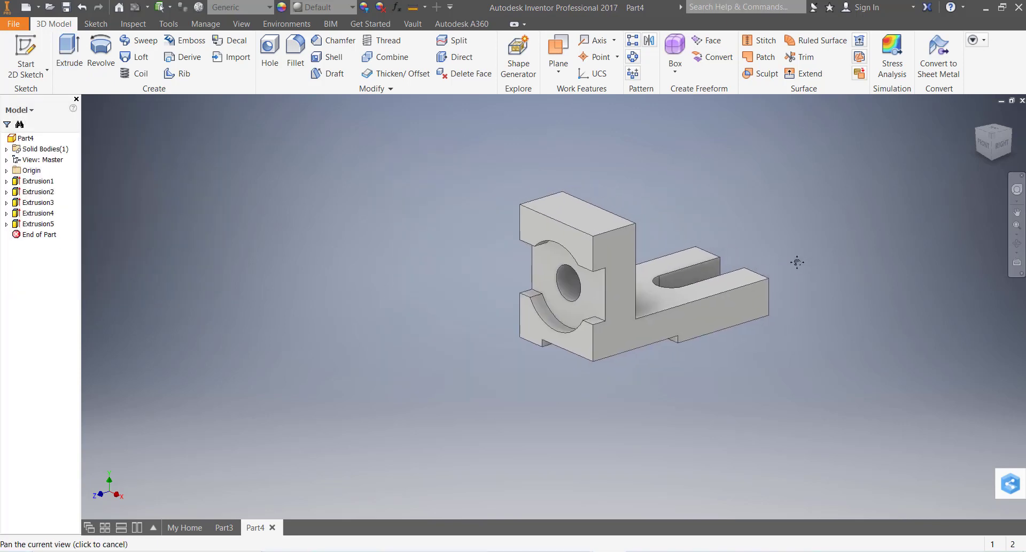
pyautogui.click(1017, 244)
pyautogui.moveTo(695, 266)
pyautogui.mouseDown()
pyautogui.moveTo(650, 283)
pyautogui.moveTo(648, 314)
pyautogui.moveTo(692, 268)
pyautogui.moveTo(691, 283)
pyautogui.mouseUp()
pyautogui.hotkey('alt', 'Tab')
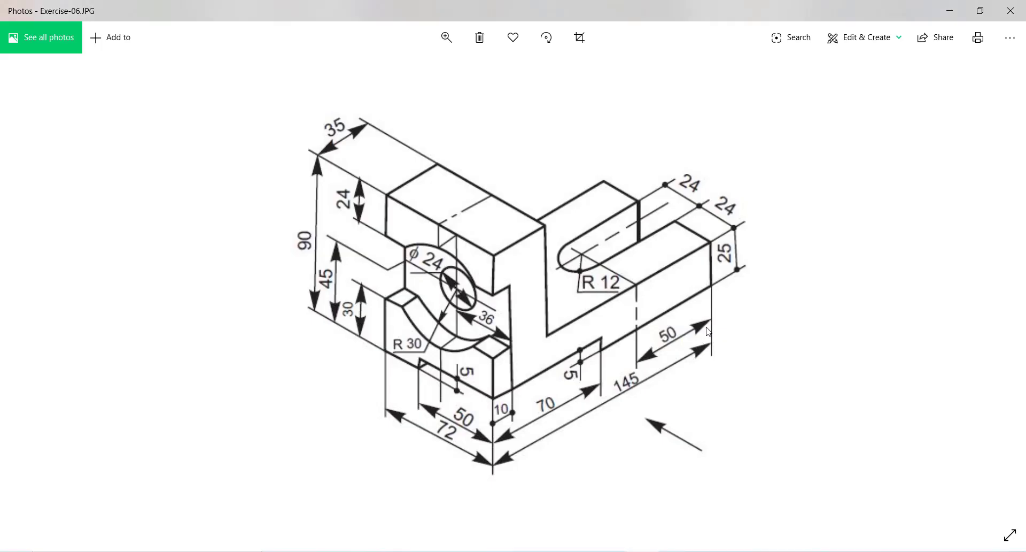
pyautogui.click(949, 11)
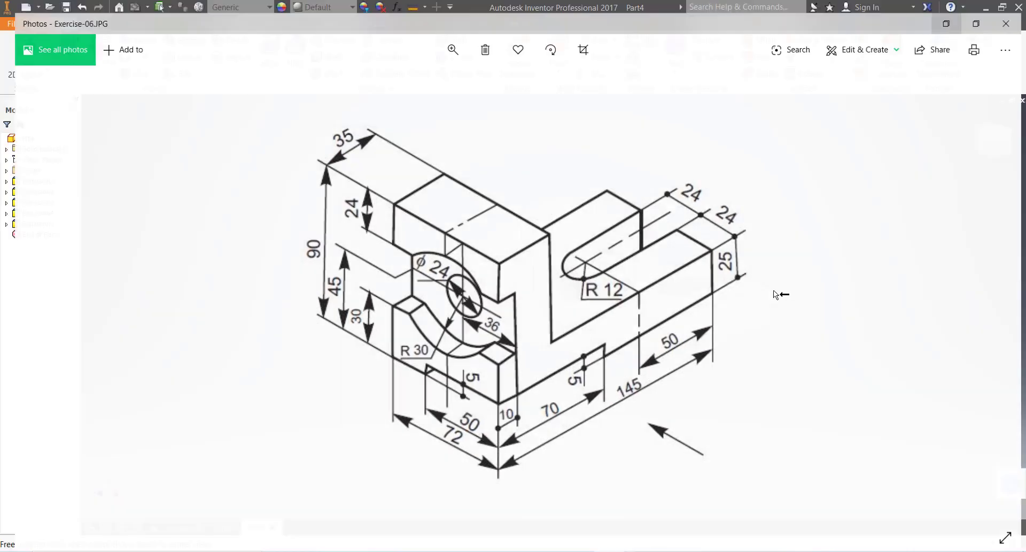
pyautogui.press('Escape')
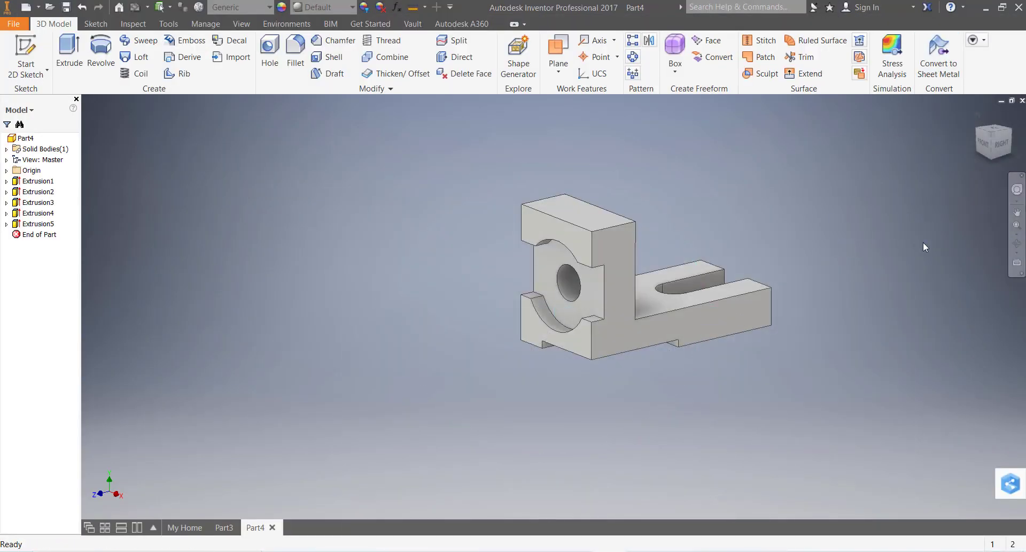